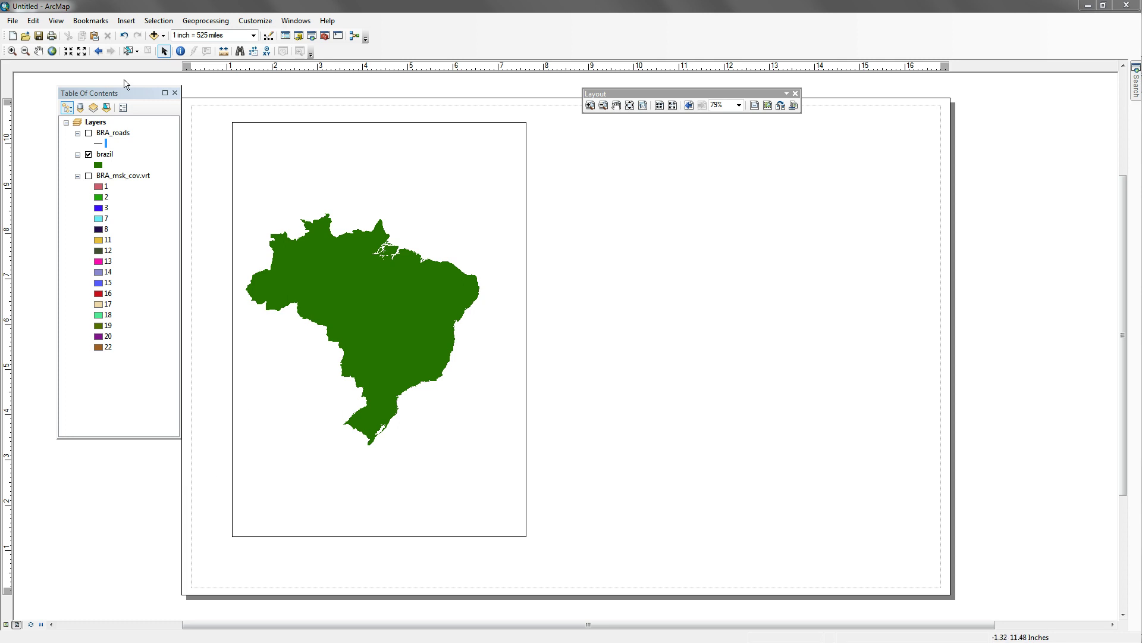
Reposition the floating Table Of Contents window to a new spot beside the data frame.
left_click_drag(127, 90, 158, 128)
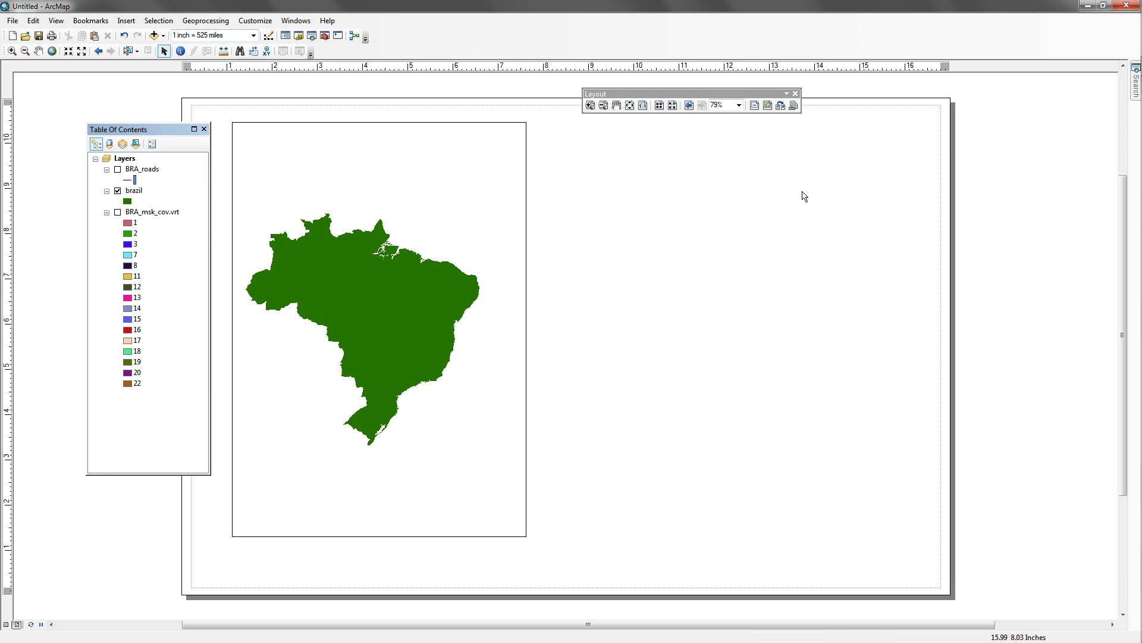
Zoom the data frame to the brazil layer's full extent, giving 1 inch = 459 miles.
left_click(388, 332)
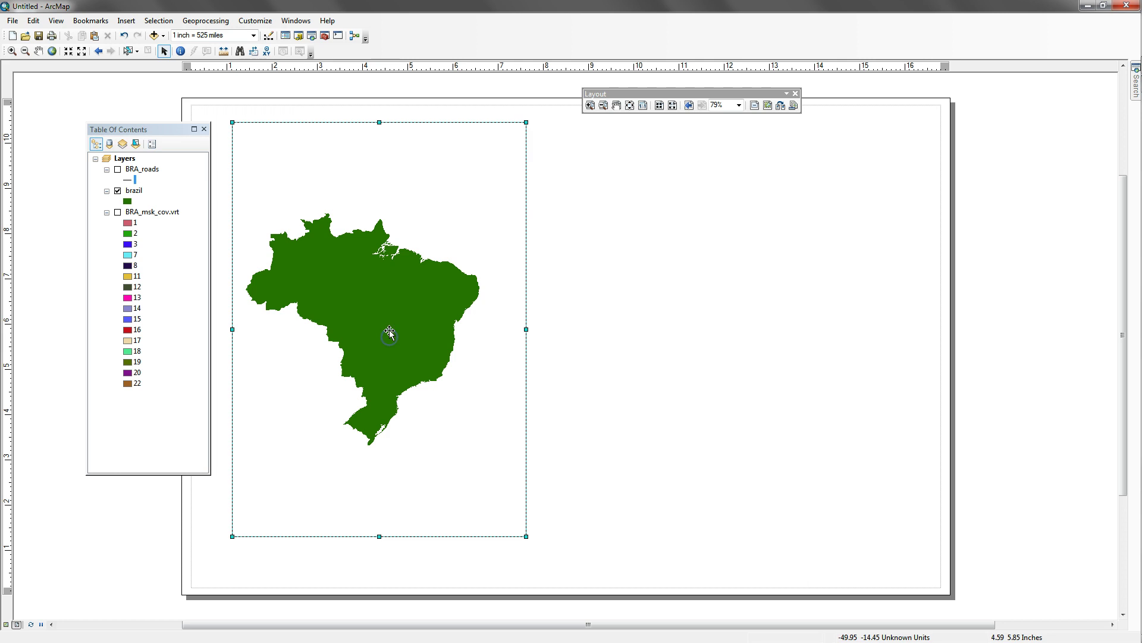
left_click(134, 191)
left_click(136, 192)
right_click(136, 192)
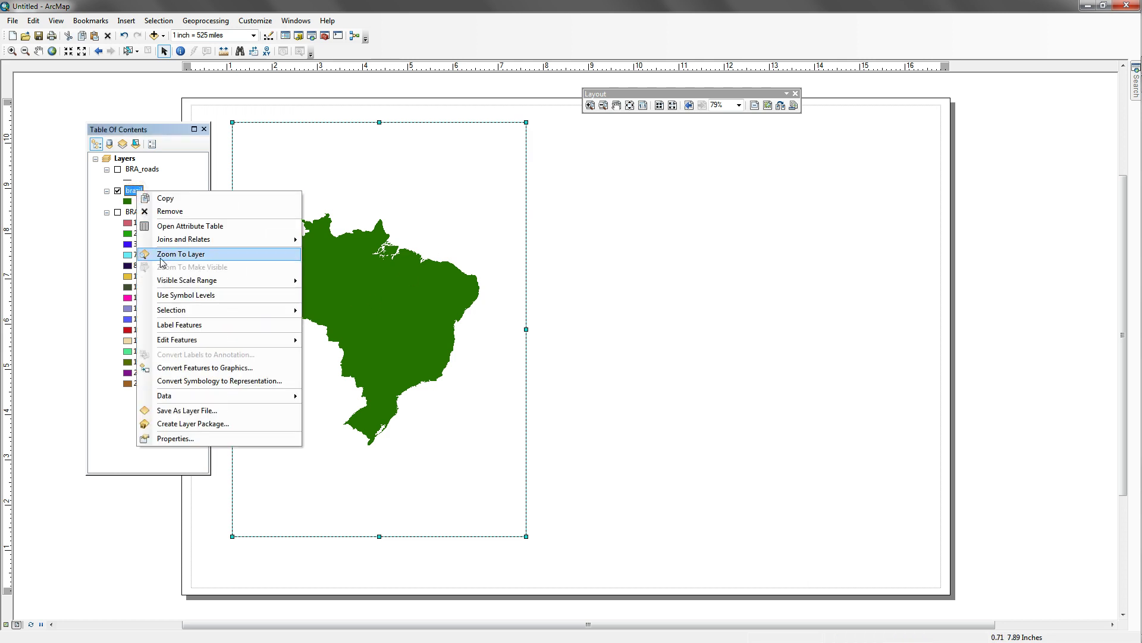
left_click(160, 254)
left_click(643, 478)
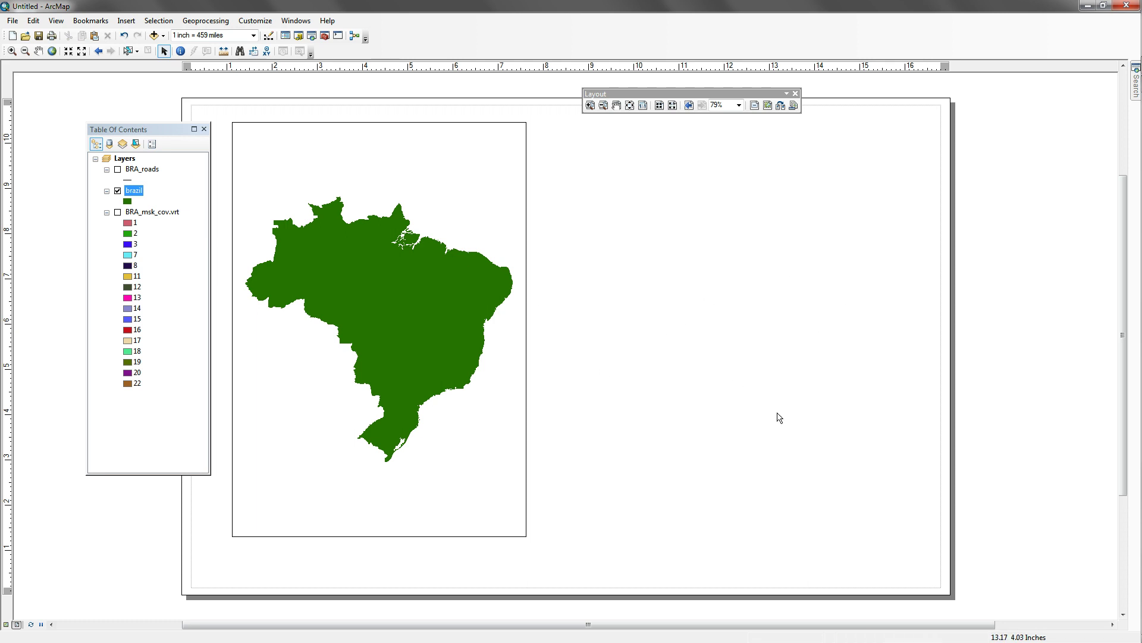
Hide the brazil and BRA_roads layers and display the BRA_msk_cov.vrt land-cover raster.
left_click_drag(688, 95, 717, 86)
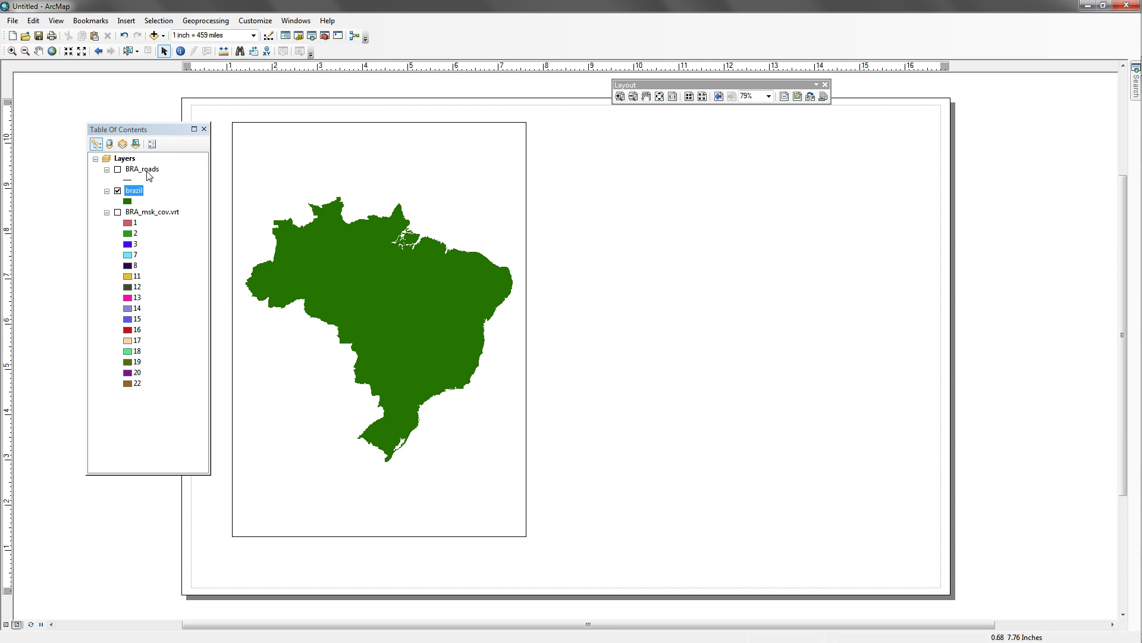
left_click(118, 170)
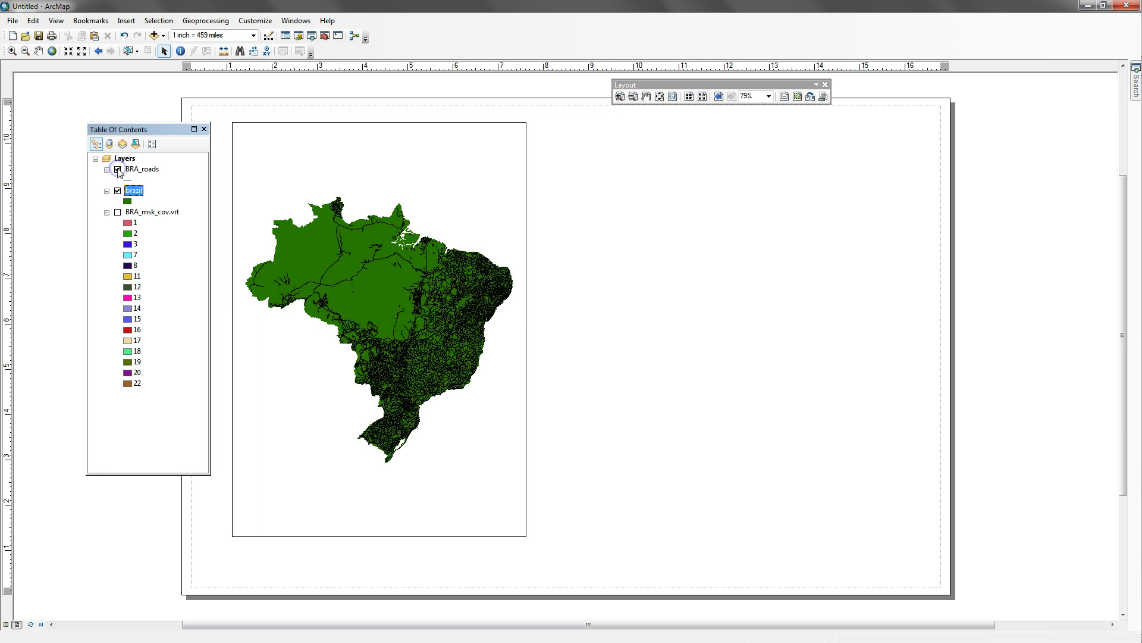
left_click(117, 169)
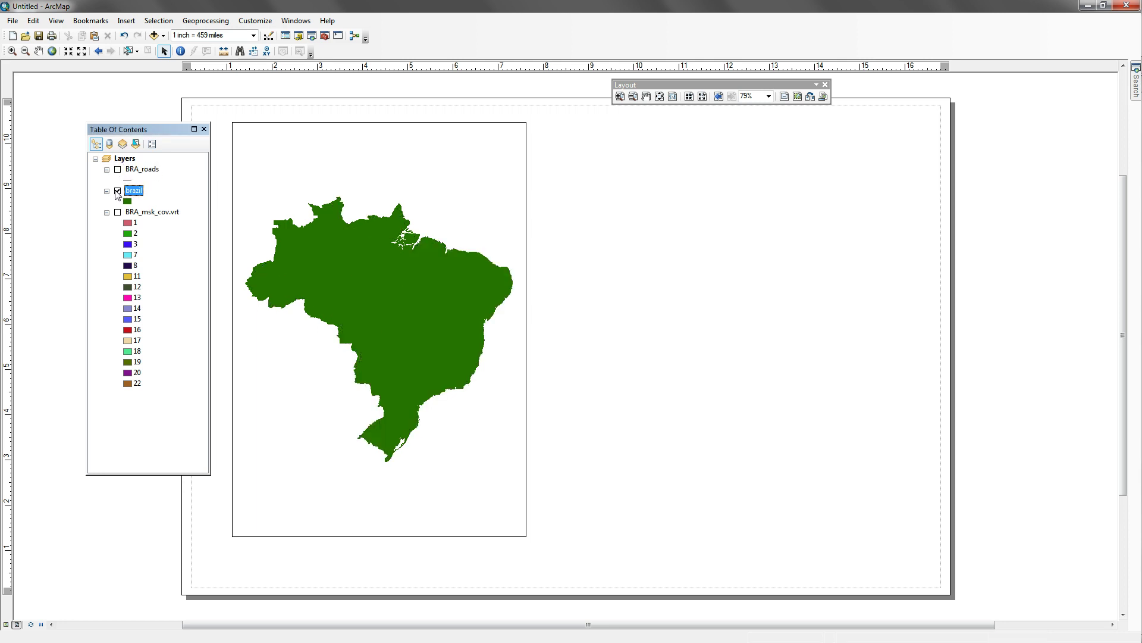
left_click(118, 191)
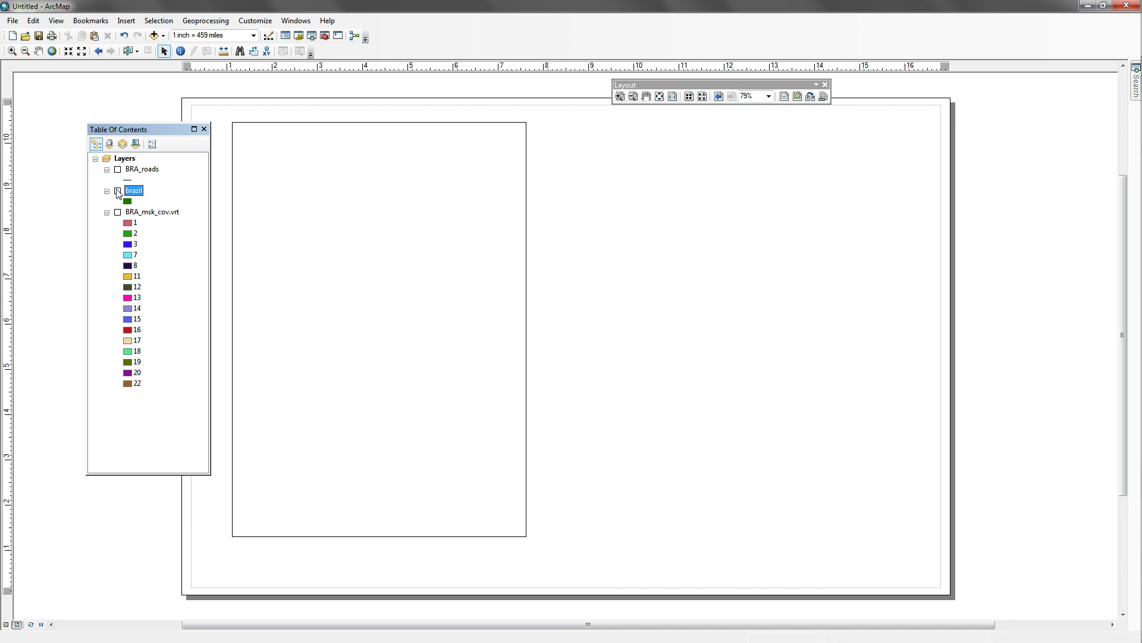
left_click(118, 191)
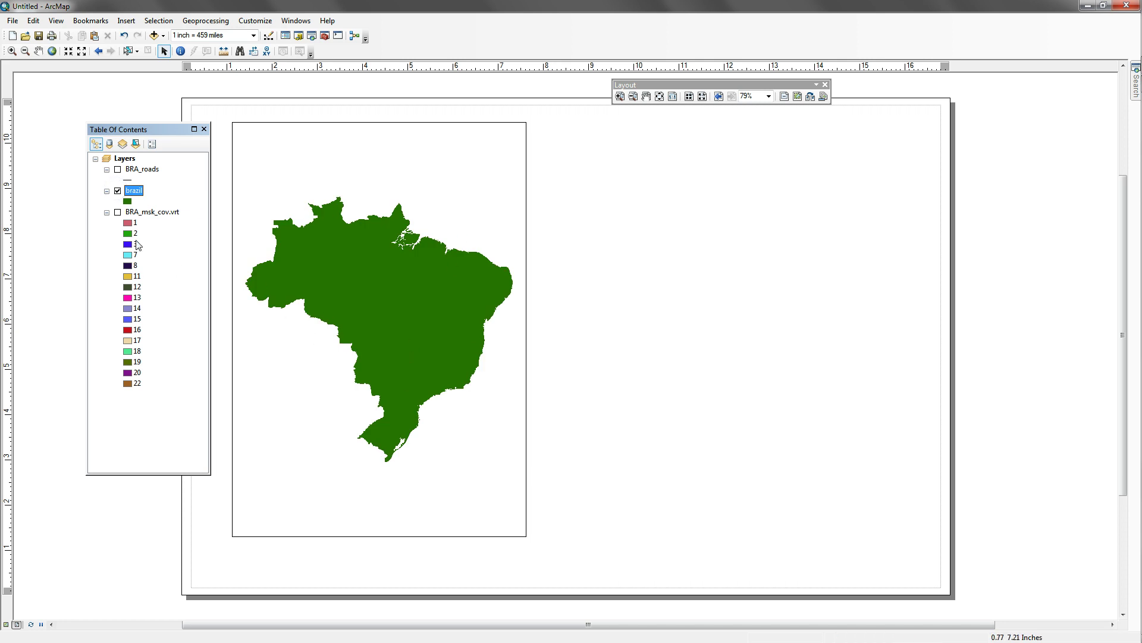
left_click(118, 191)
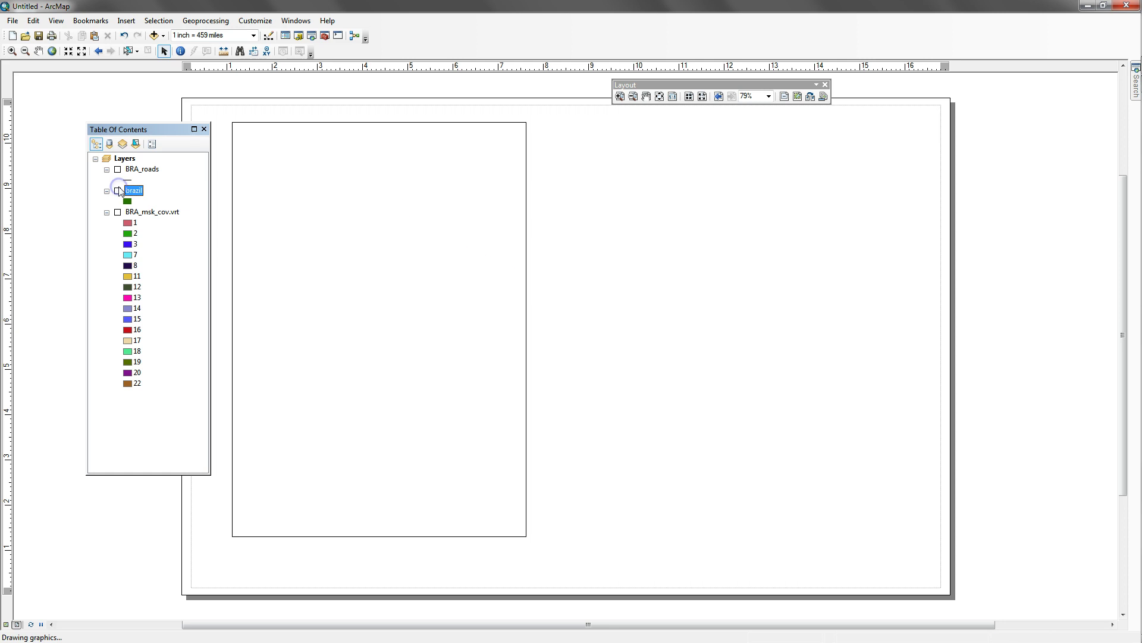
left_click(118, 213)
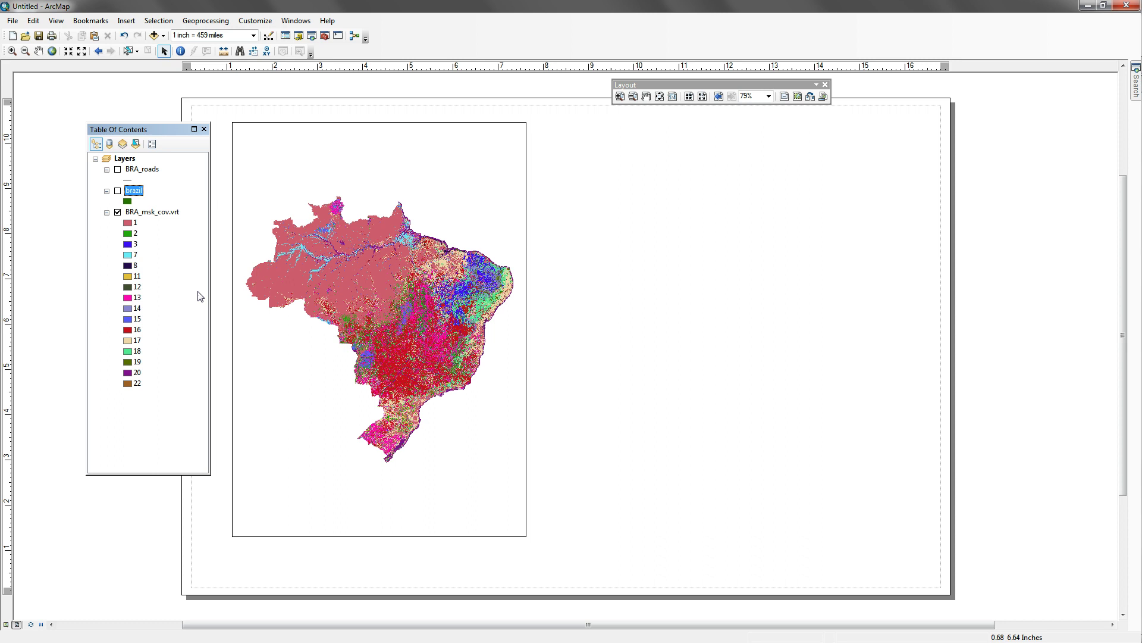
Zoom in closely on central Brazil to about 1 inch = 17.34 miles.
left_click(12, 51)
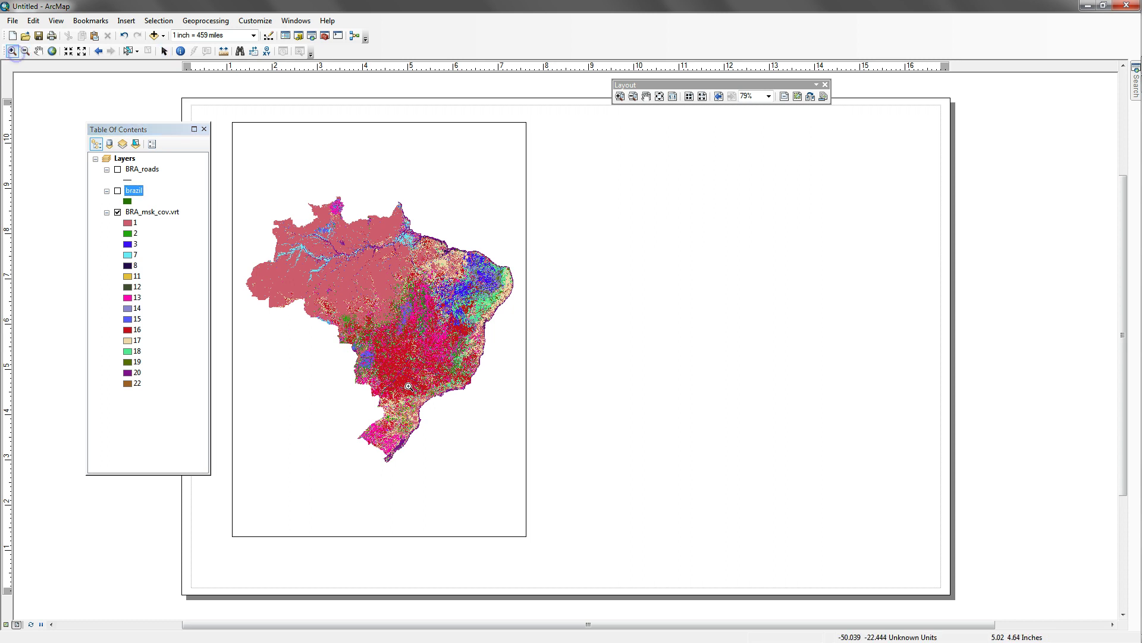
left_click_drag(398, 335, 396, 333)
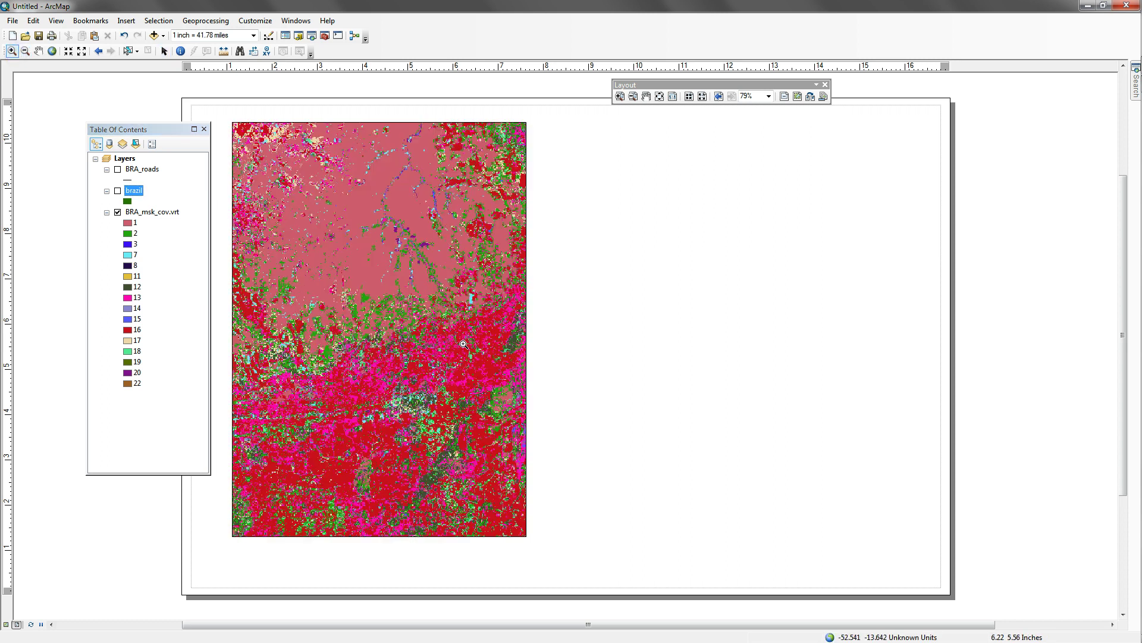
left_click(448, 370)
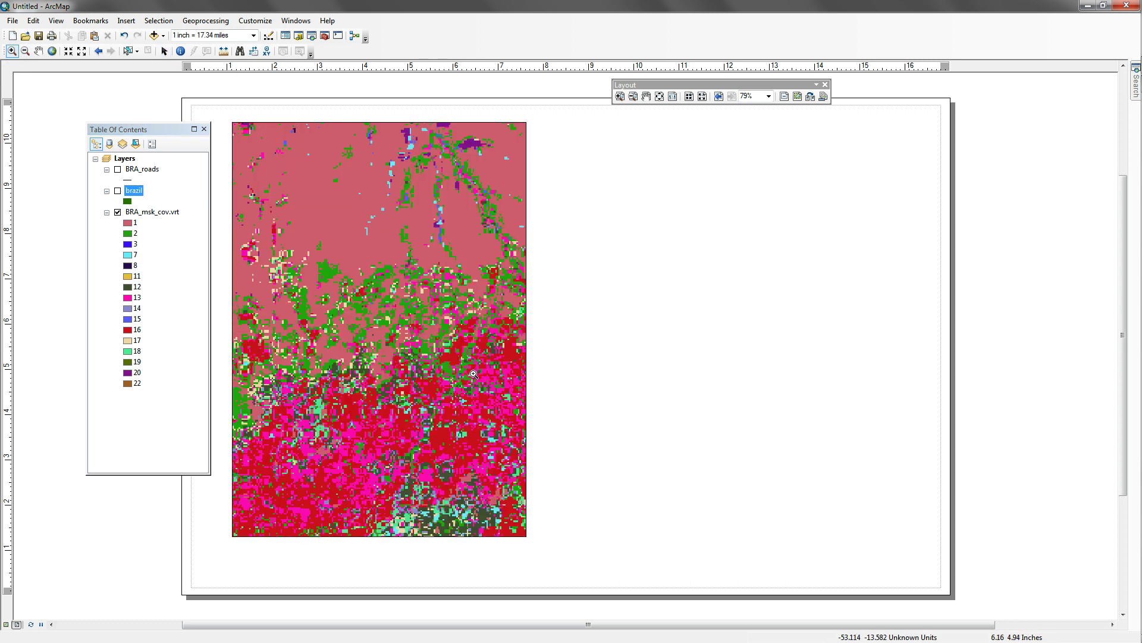
left_click(153, 212)
right_click(154, 213)
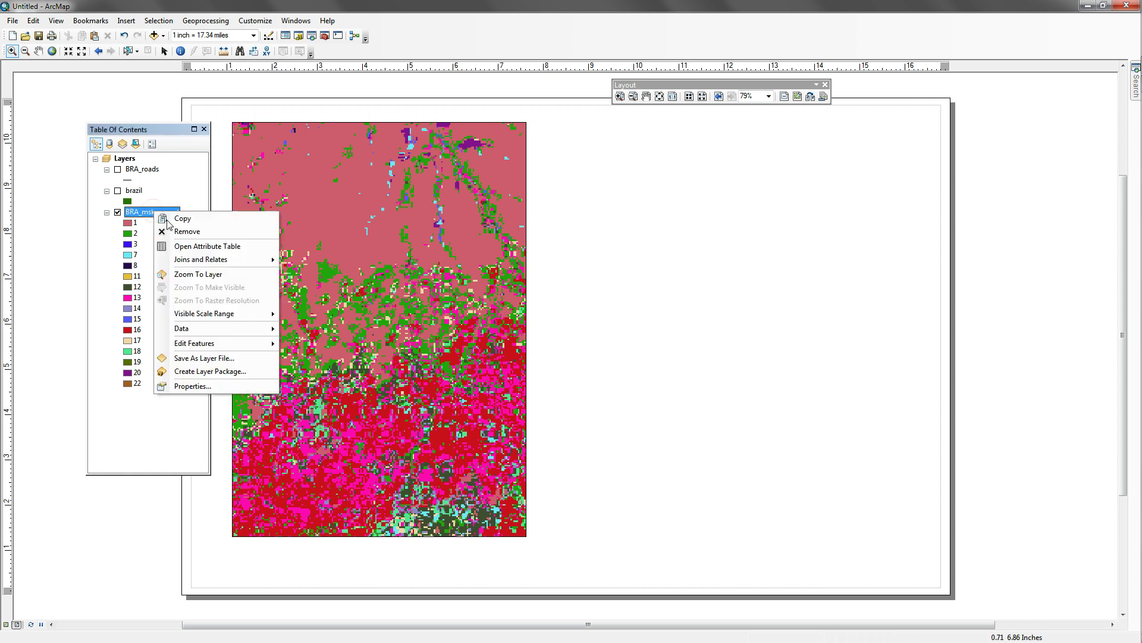
left_click(203, 246)
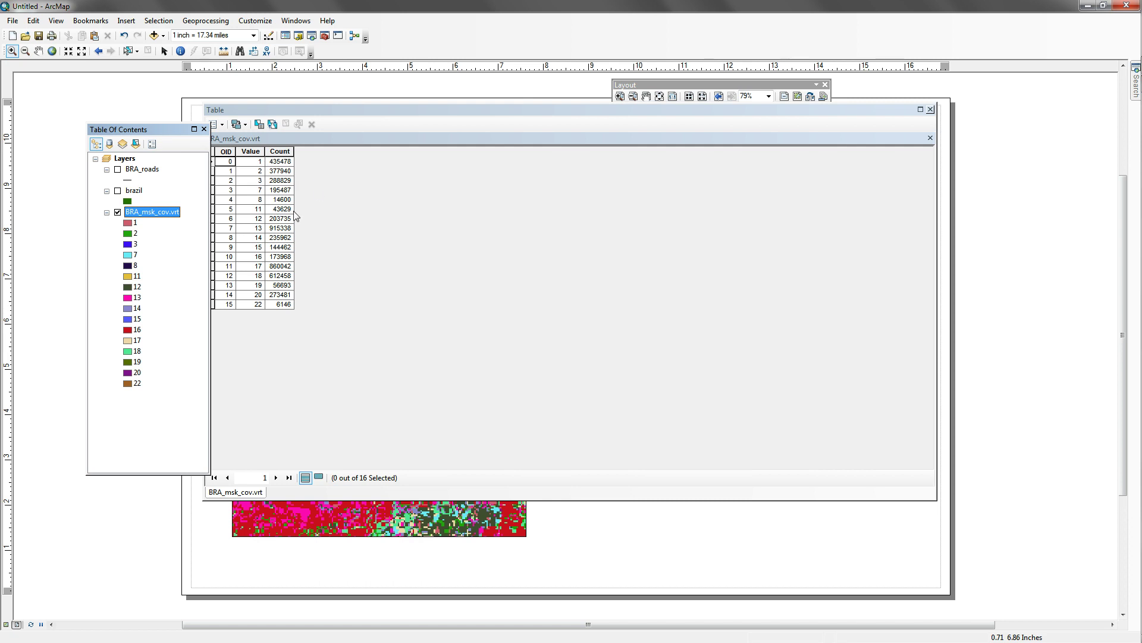
left_click(278, 152)
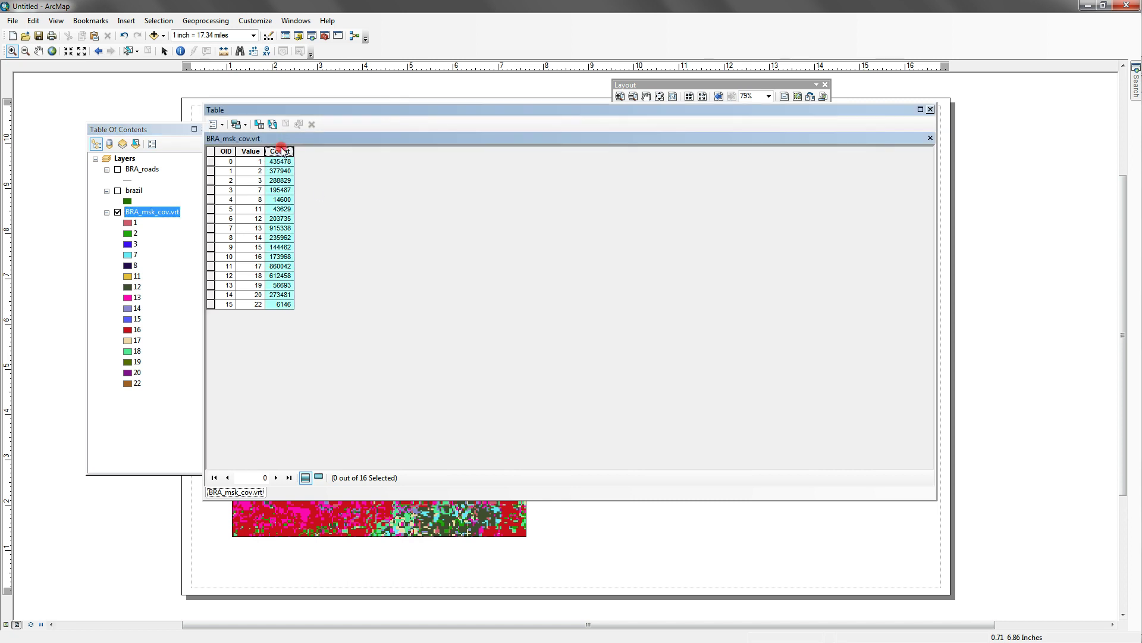
right_click(278, 153)
left_click(299, 168)
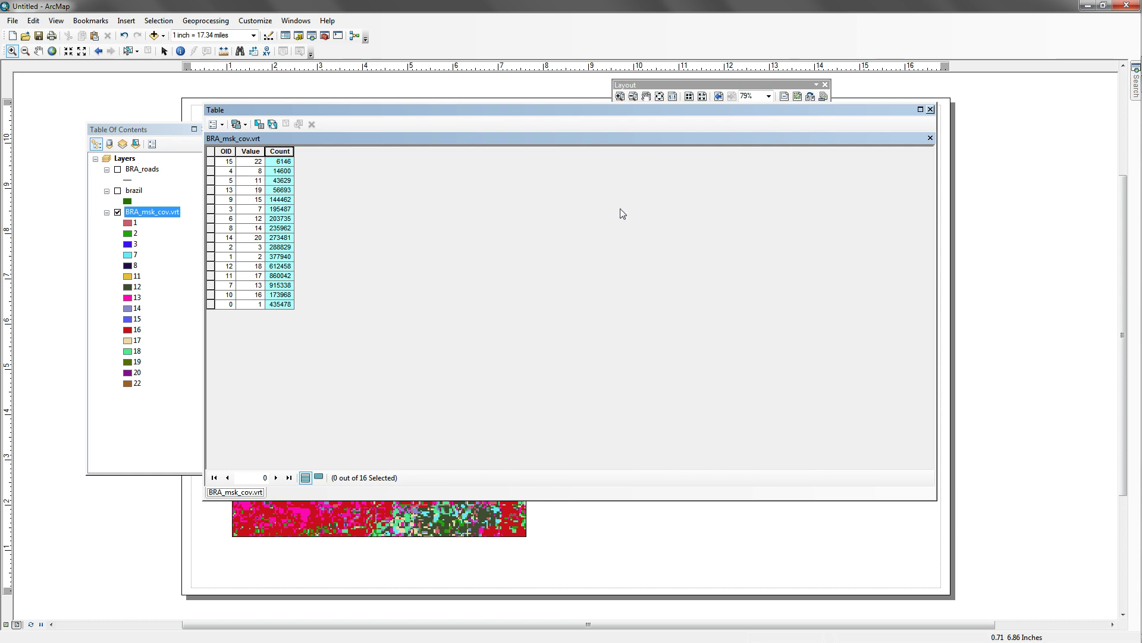
left_click(930, 111)
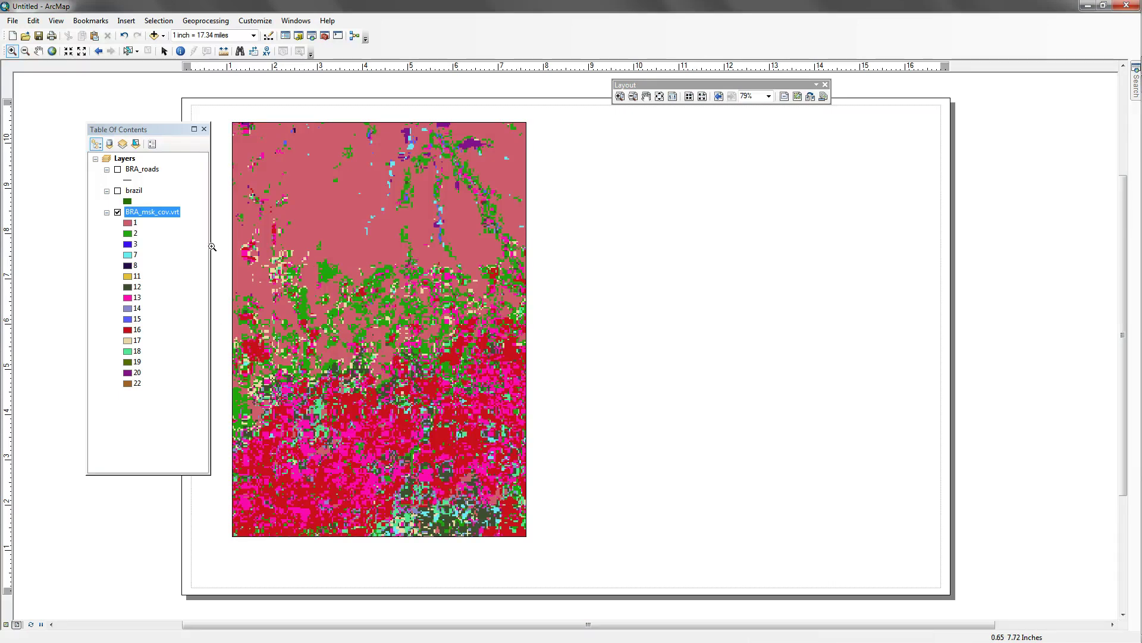
Zoom to the full extent of the BRA_msk_cov.vrt layer, at 1 inch = 525 miles.
right_click(160, 213)
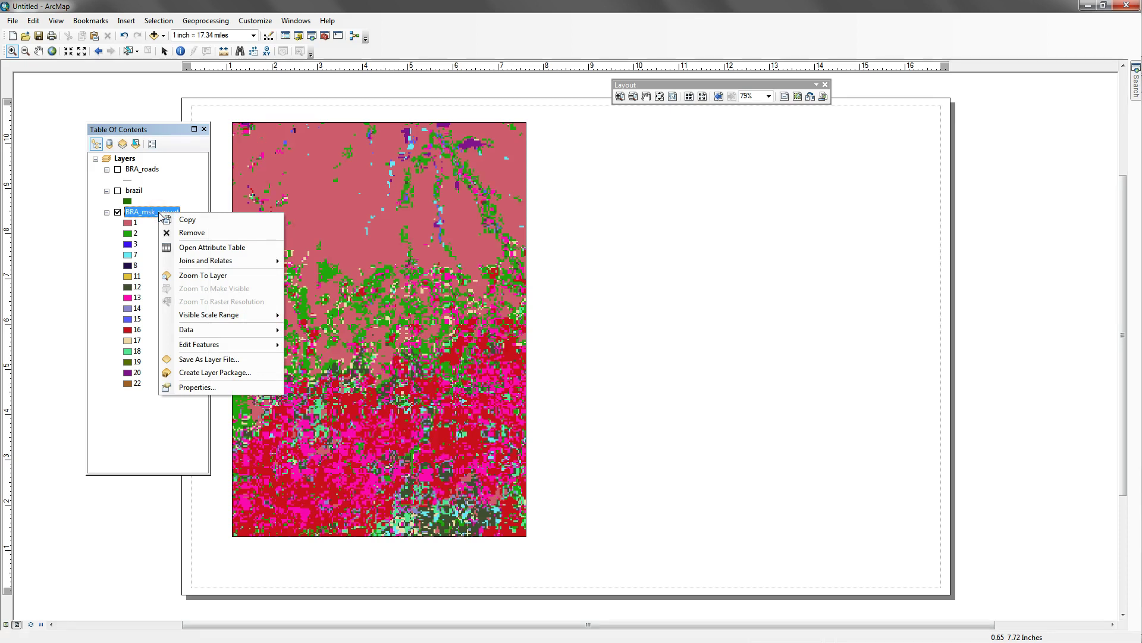
left_click(186, 276)
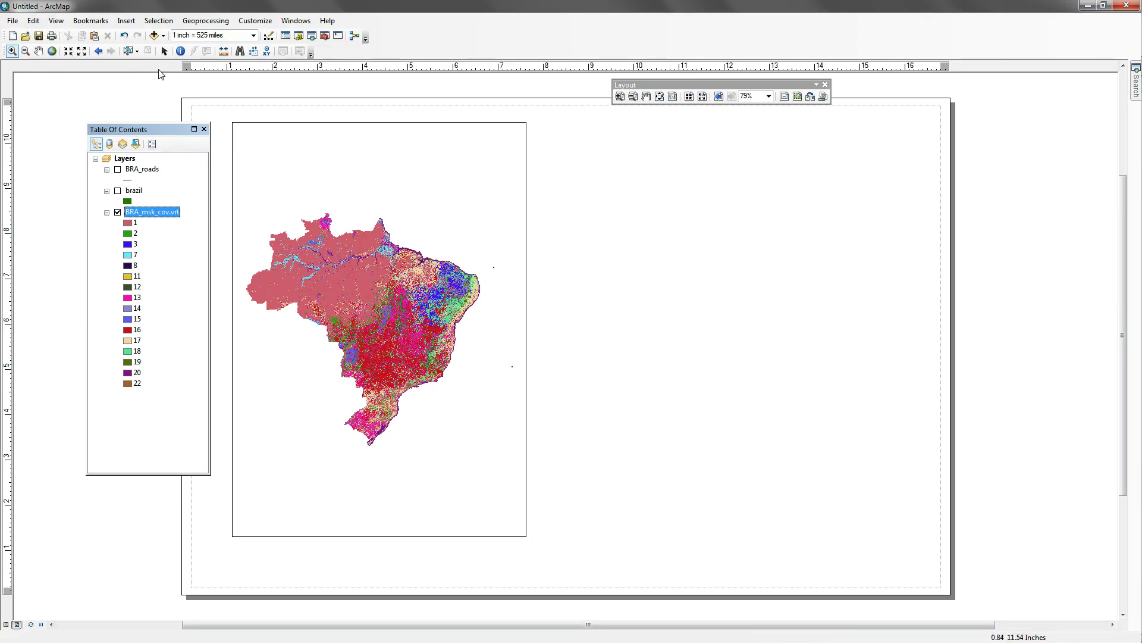
Start a new legend with the Legend Wizard, with its legend items list emptied.
left_click(133, 24)
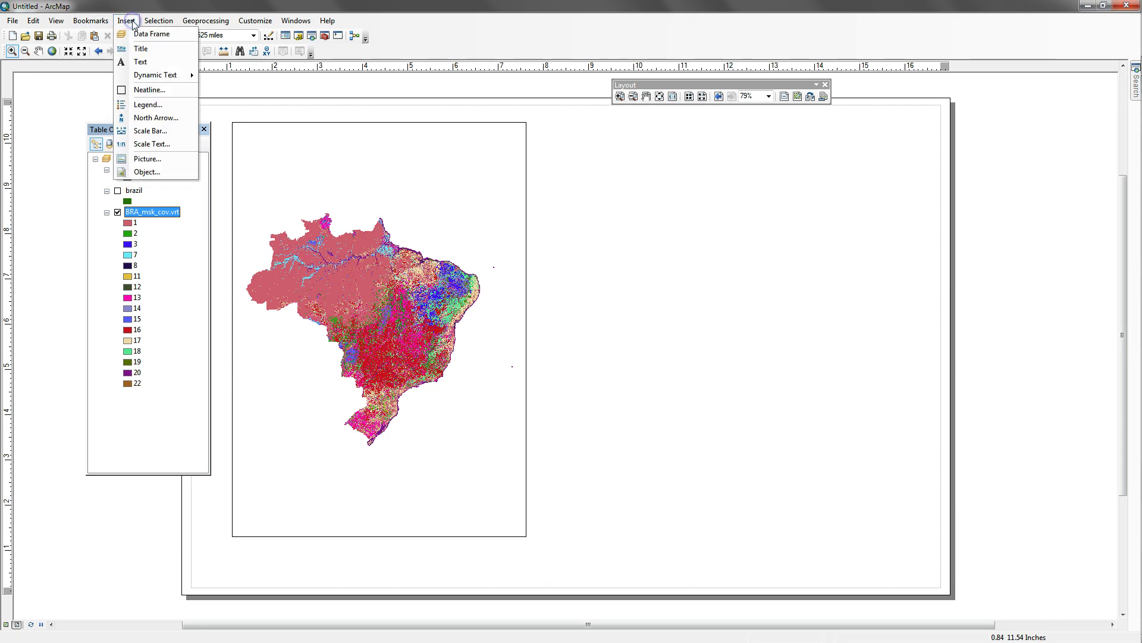
left_click(158, 105)
left_click_drag(522, 193, 710, 152)
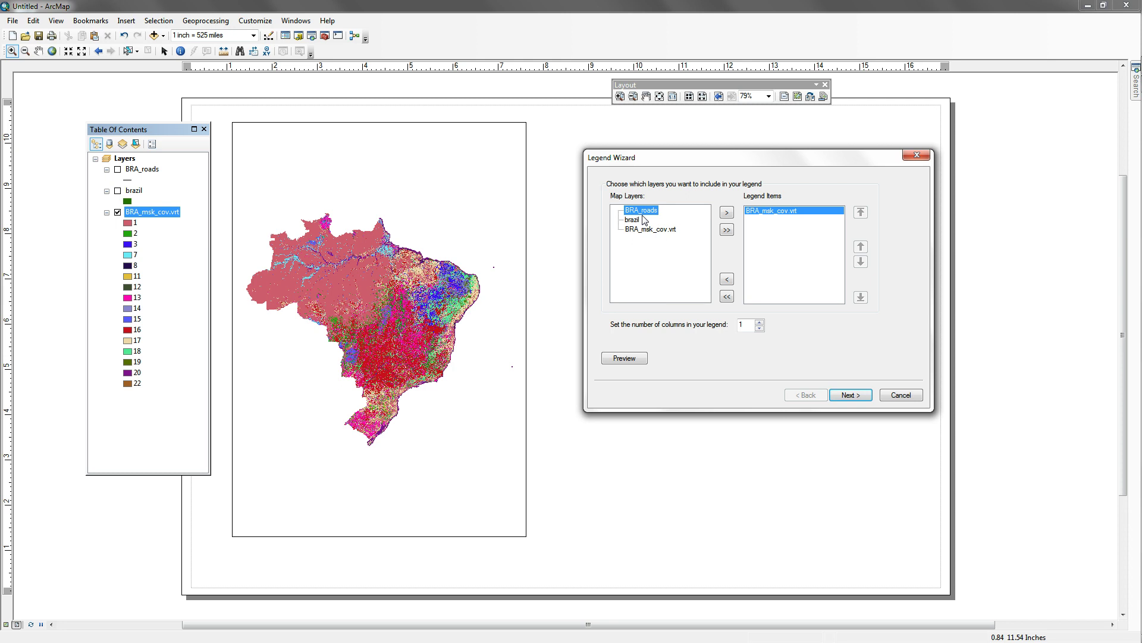
left_click(728, 296)
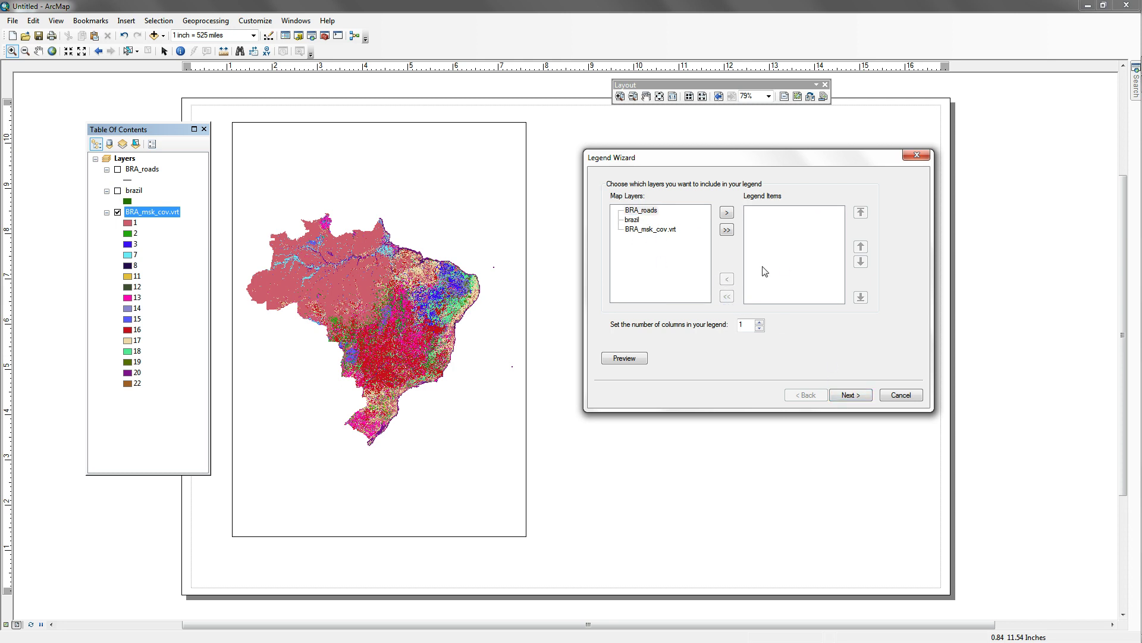
left_click(727, 230)
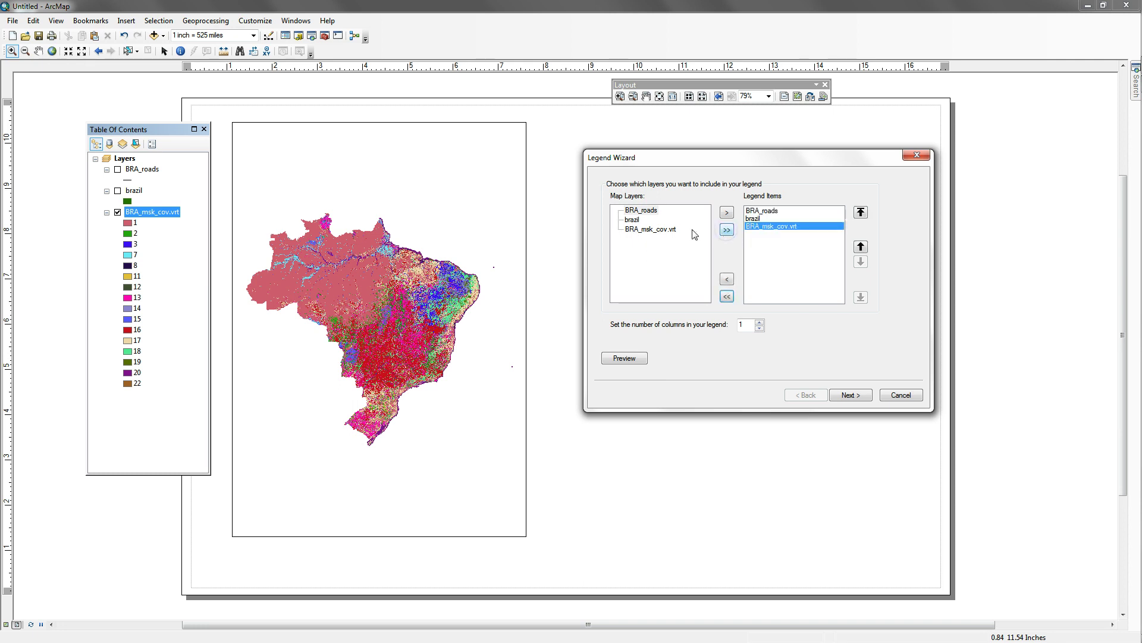
left_click(727, 296)
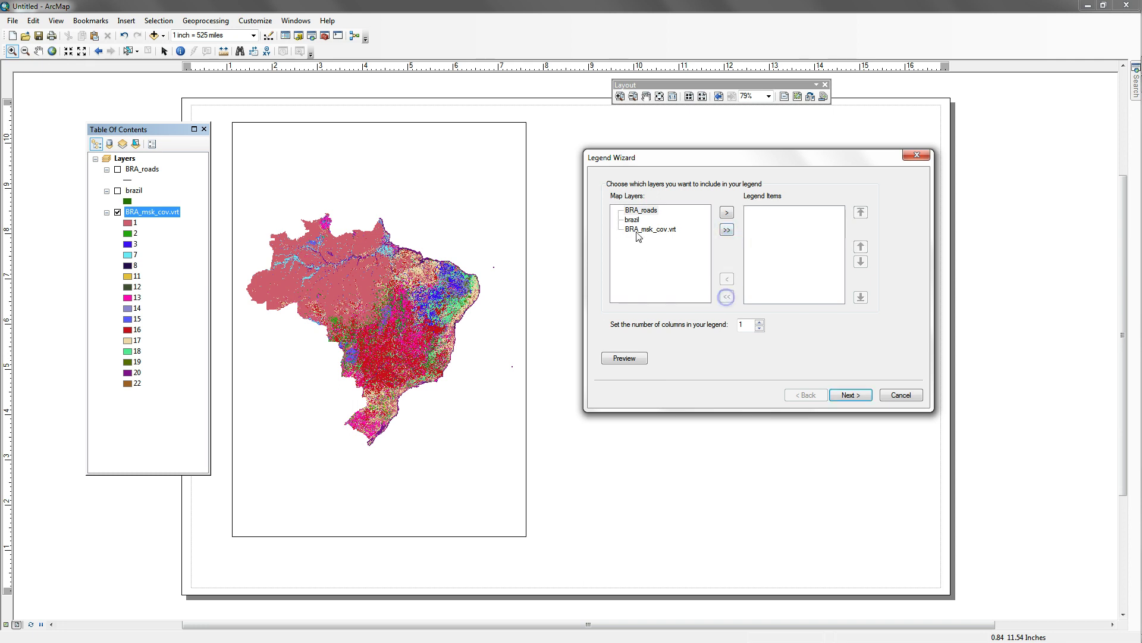
Add BRA_roads, brazil and BRA_msk_cov.vrt to the legend items in turn.
left_click(641, 210)
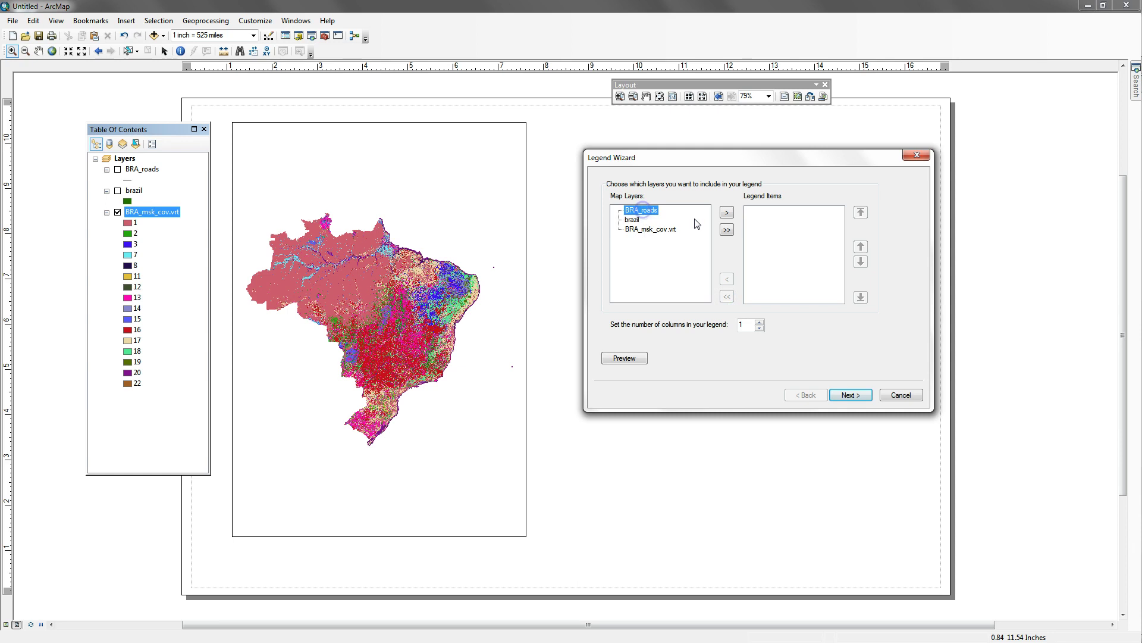
left_click(727, 213)
left_click(632, 220)
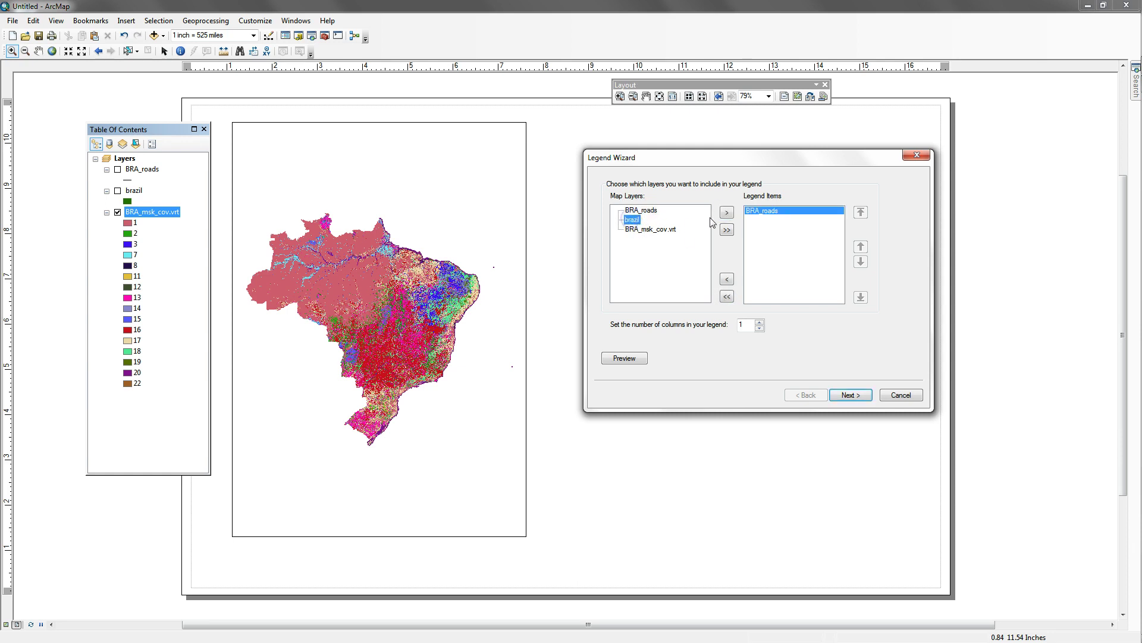
left_click(727, 213)
left_click(651, 230)
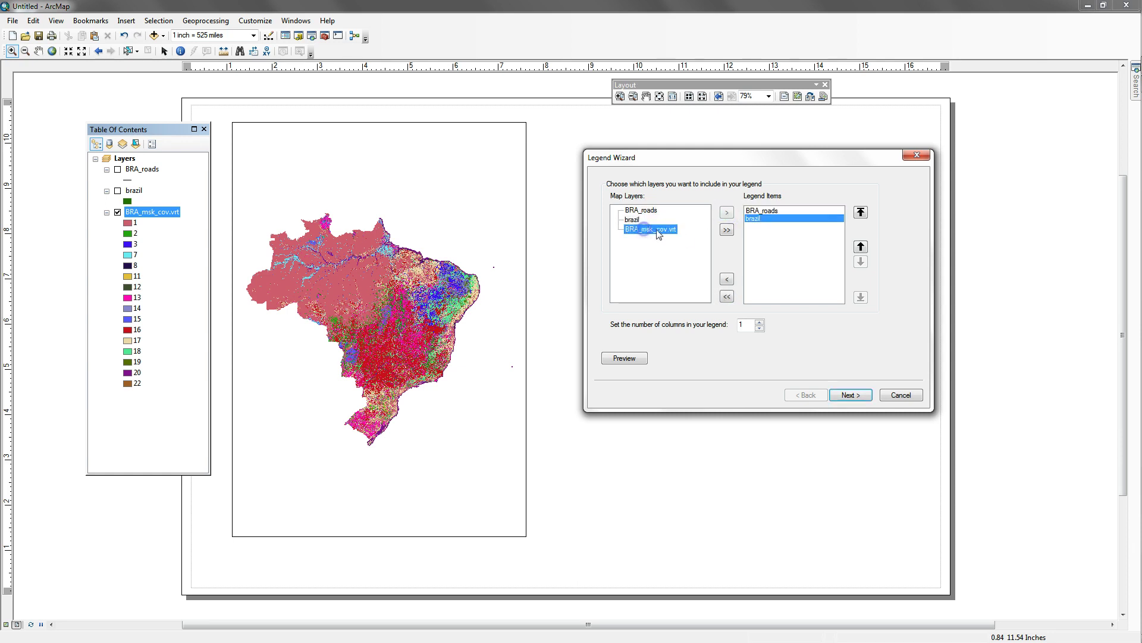
left_click(728, 213)
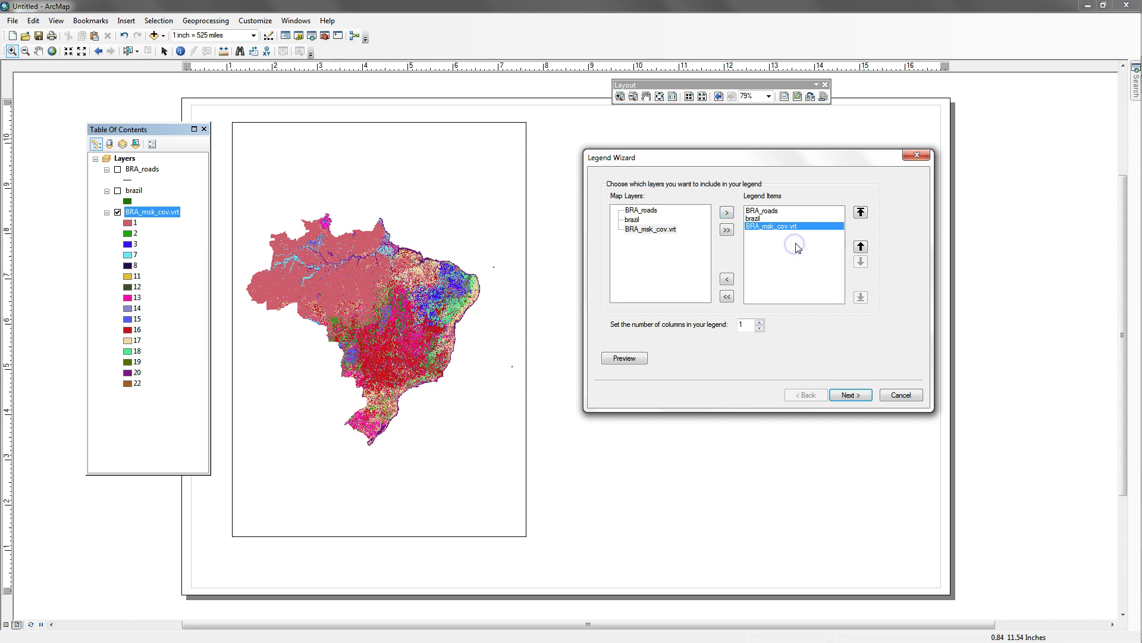
Move BRA_msk_cov.vrt to the bottom of the legend order and set 2 columns.
left_click(770, 225)
left_click(861, 246)
left_click(861, 246)
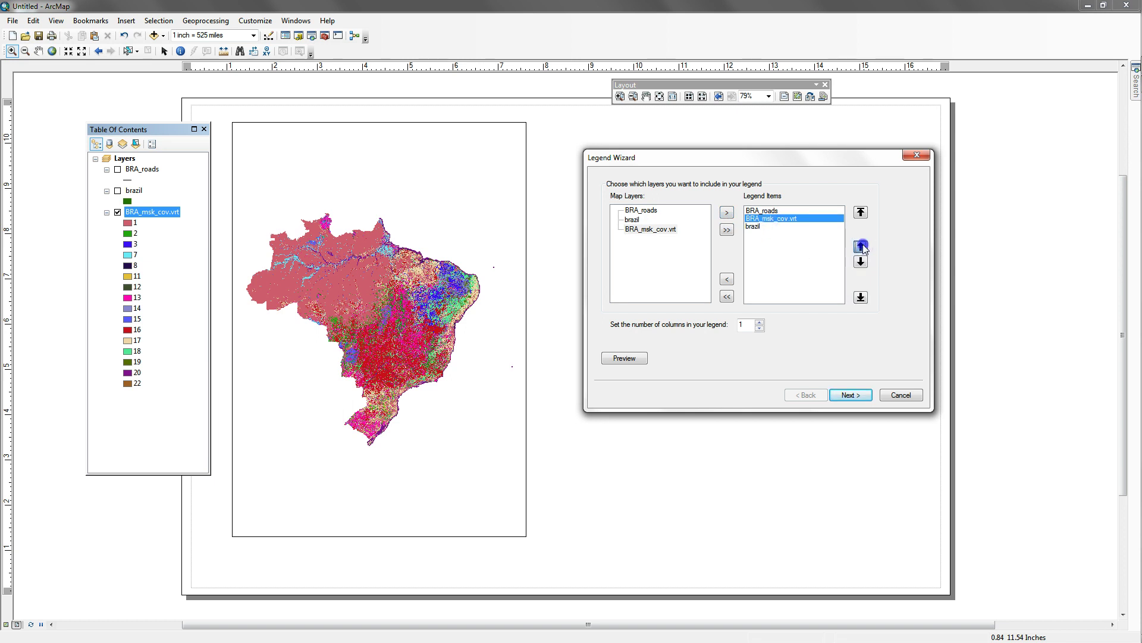
left_click(861, 262)
left_click(861, 261)
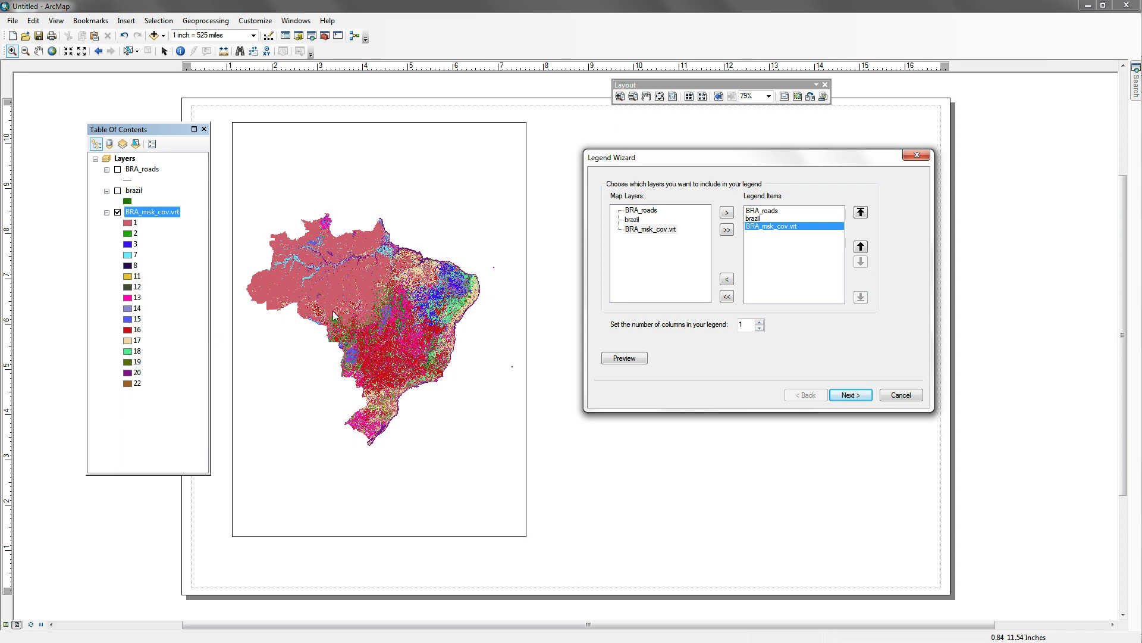
left_click(760, 322)
Keep the default 'Legend' title and give the legend frame a 1.0 Point border.
left_click(862, 397)
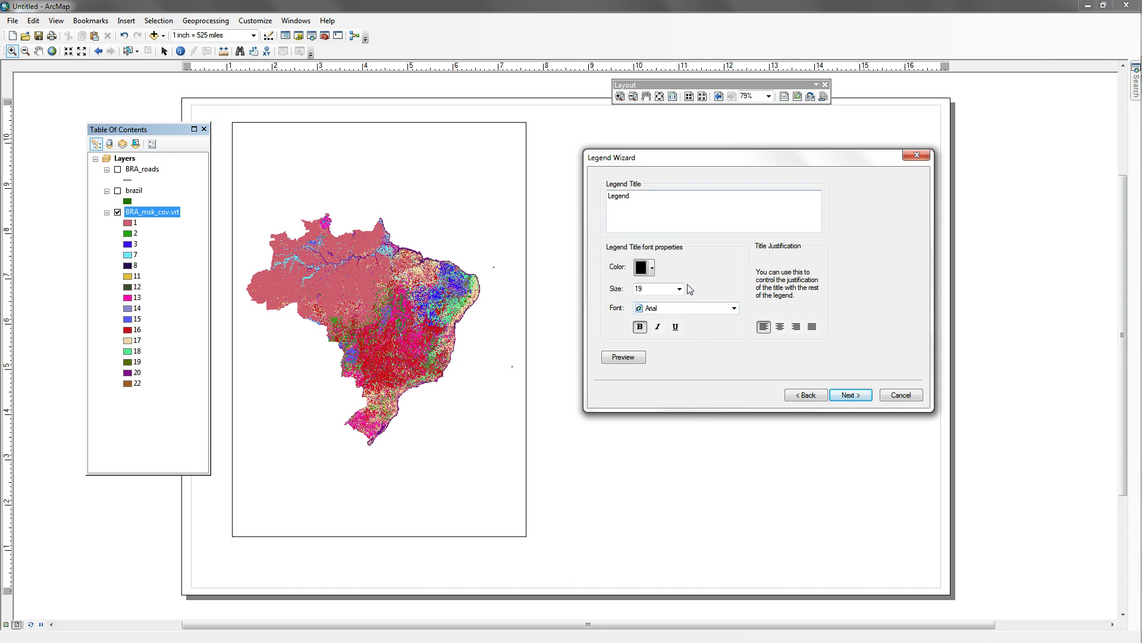
left_click(851, 395)
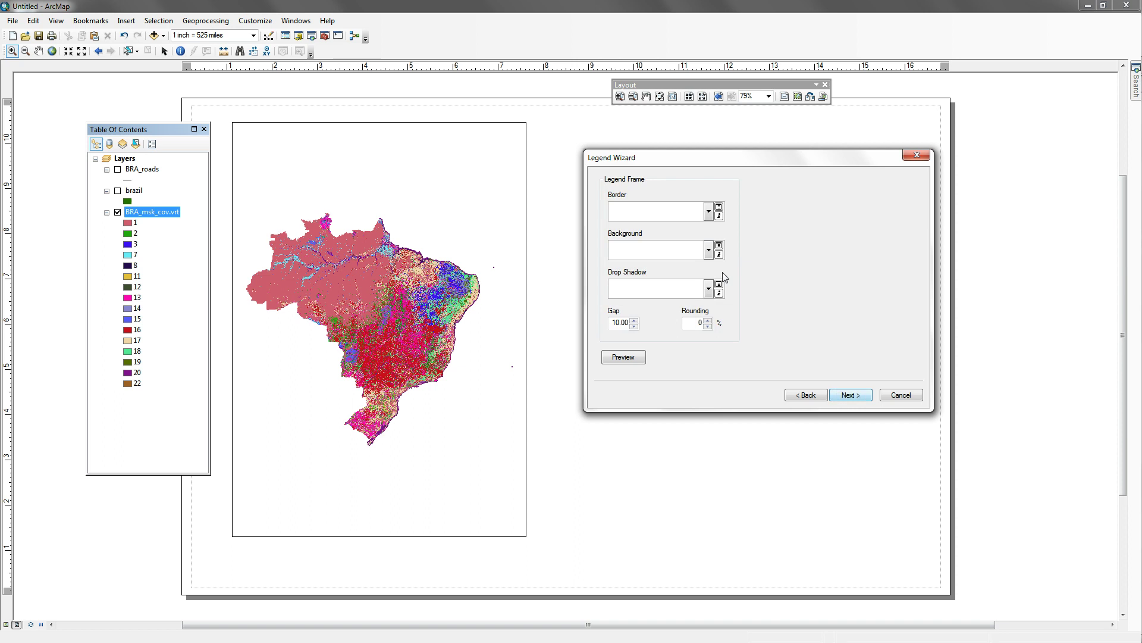
left_click(708, 211)
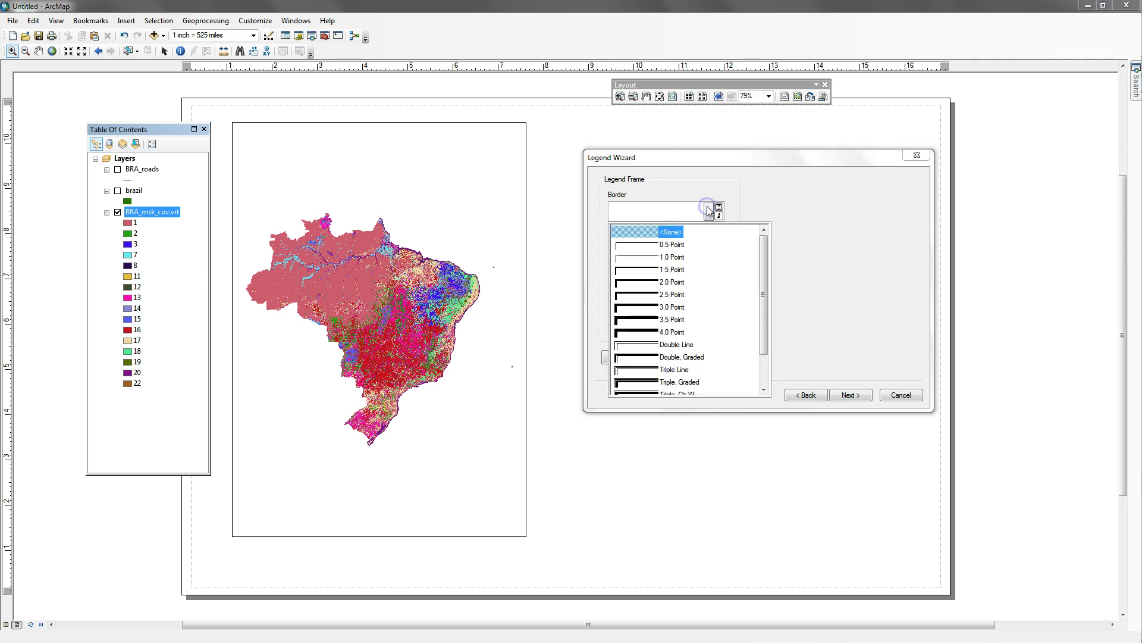
left_click(648, 259)
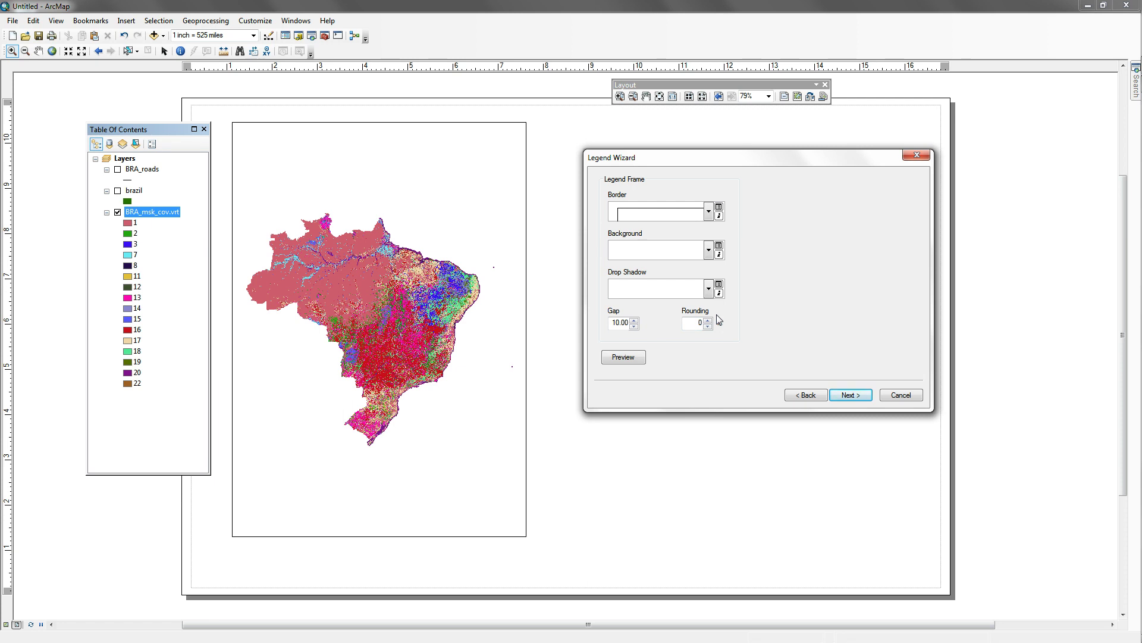
left_click(865, 397)
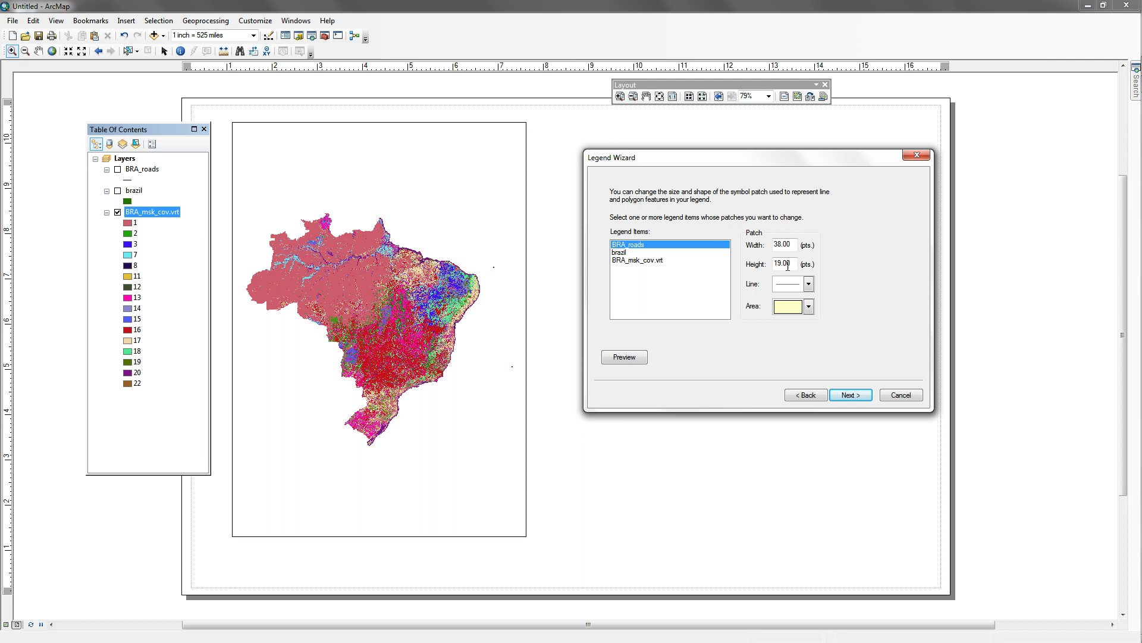
Change the spacing between legend columns from 6.79 to 1.
left_click(863, 395)
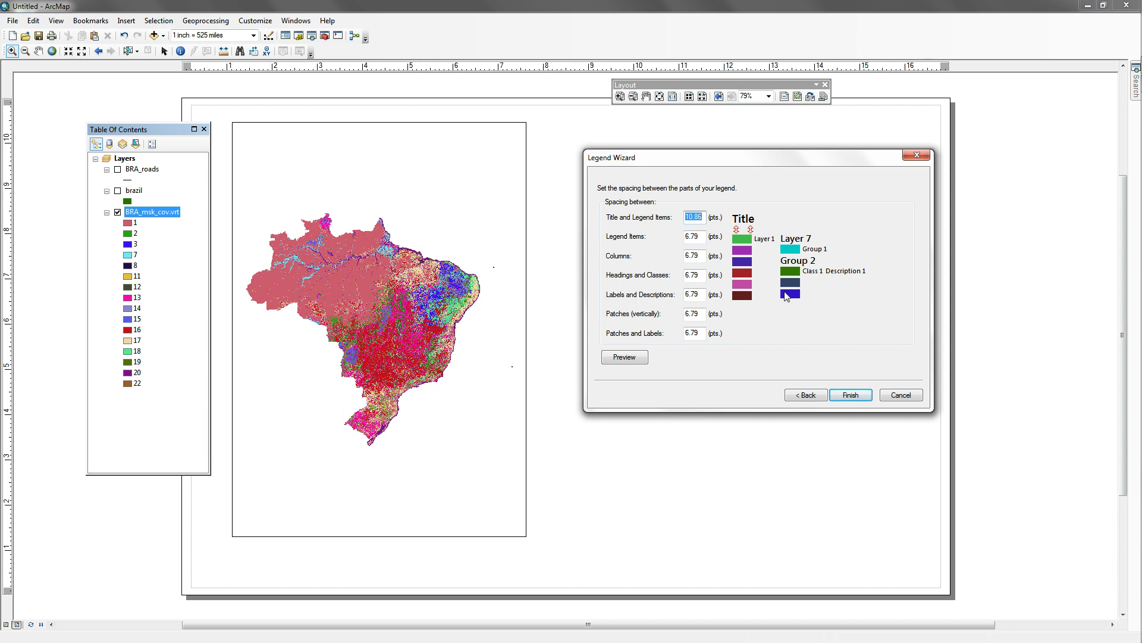
left_click(697, 256)
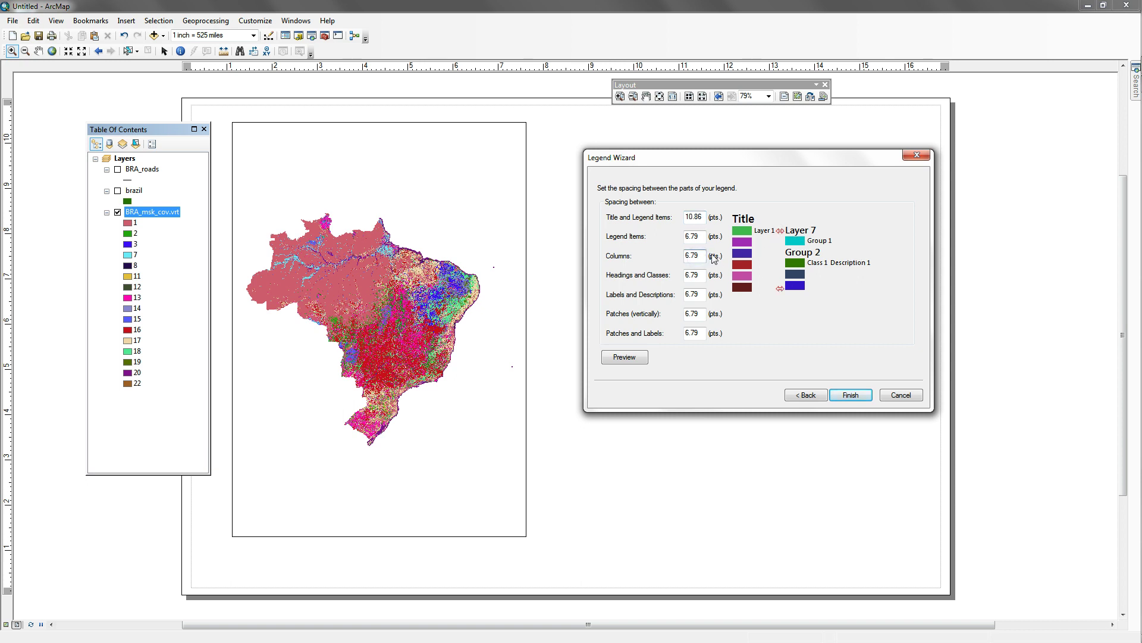
left_click_drag(701, 255, 635, 257)
type("15")
Finish the wizard and place the legend to the right of the map frame.
left_click(851, 394)
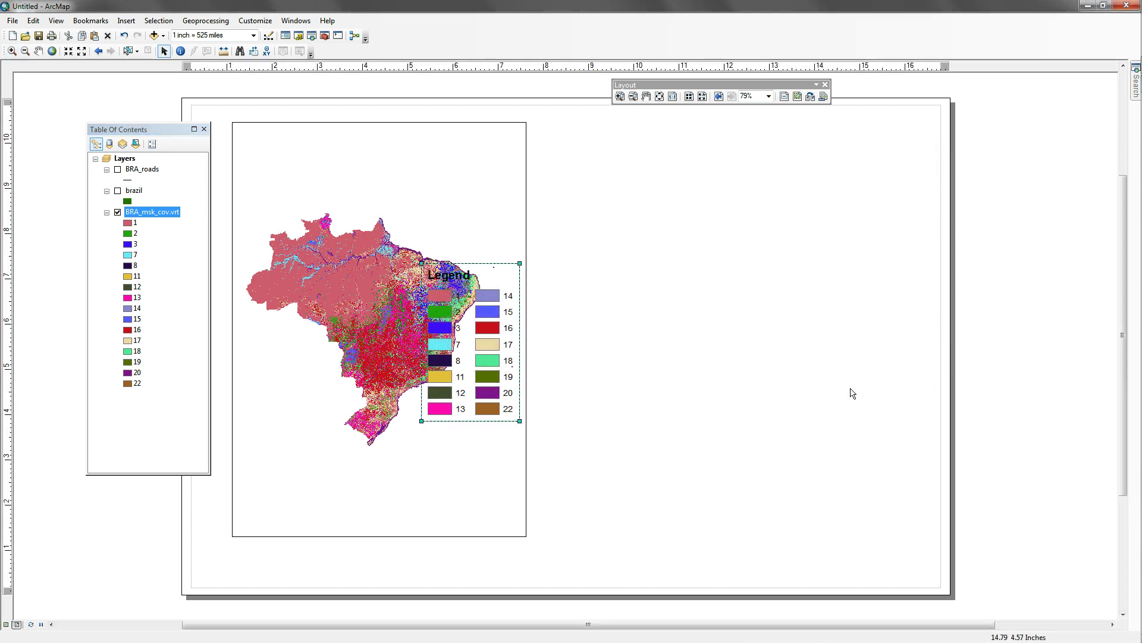
left_click_drag(488, 345, 624, 217)
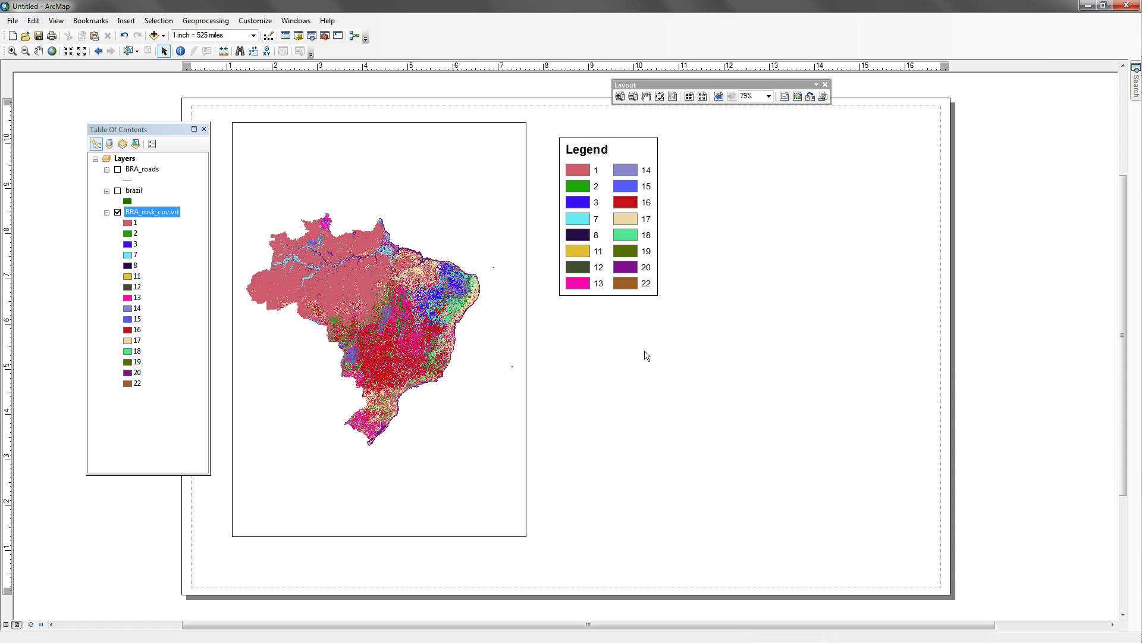
left_click(617, 217)
left_click(692, 375)
Turn on the brazil and BRA_roads layers and shift the legend slightly lower.
left_click(118, 191)
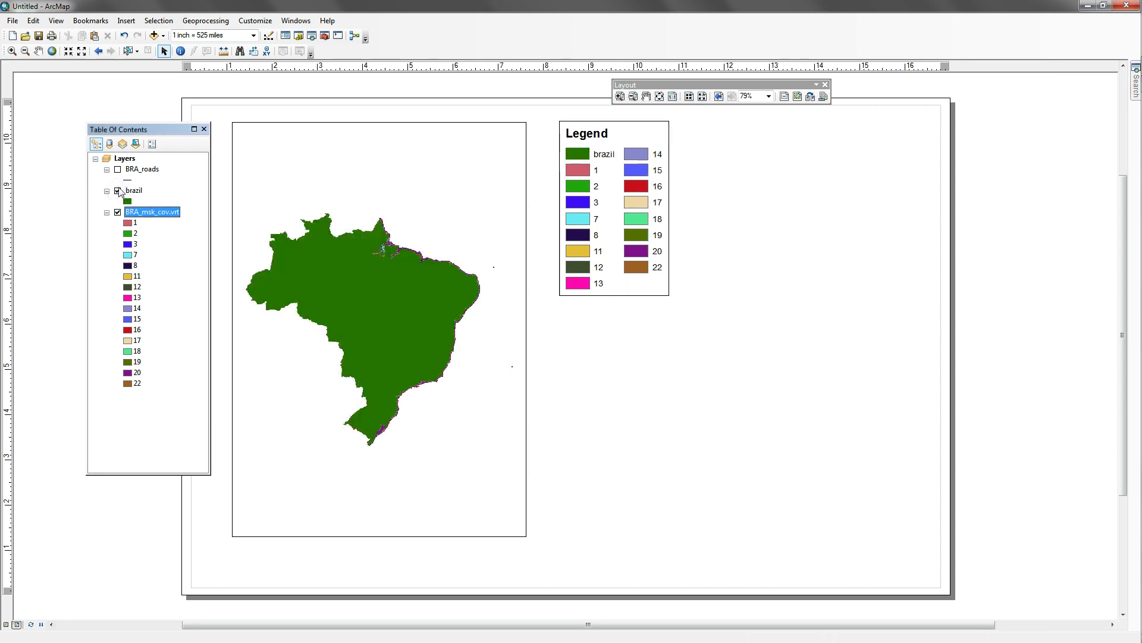
left_click(118, 170)
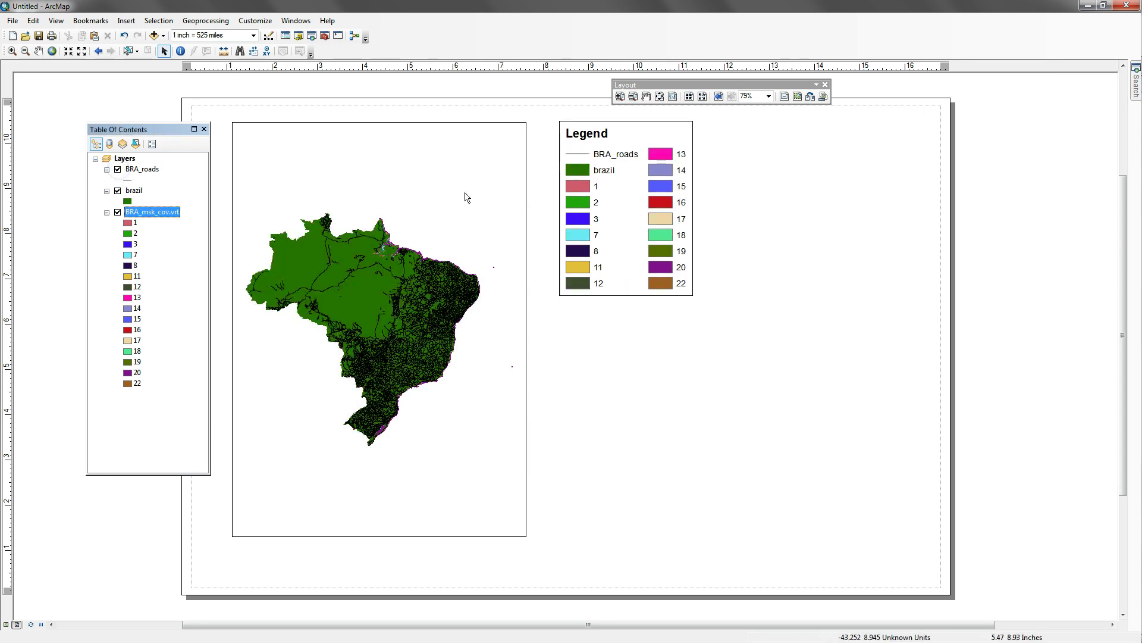
left_click_drag(580, 190, 582, 240)
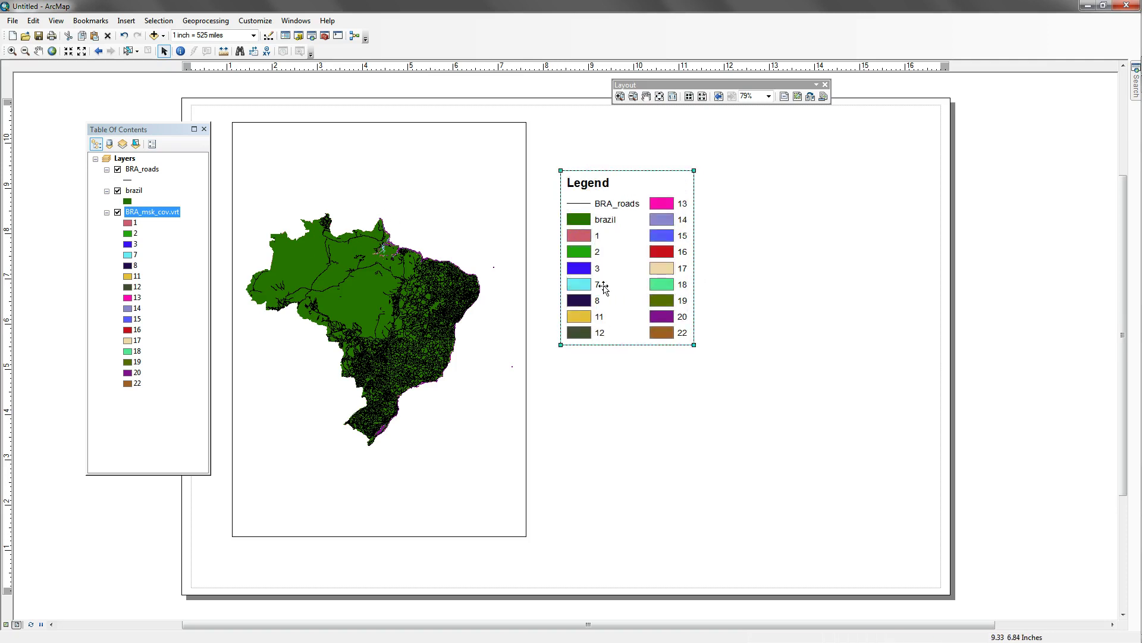
left_click(756, 324)
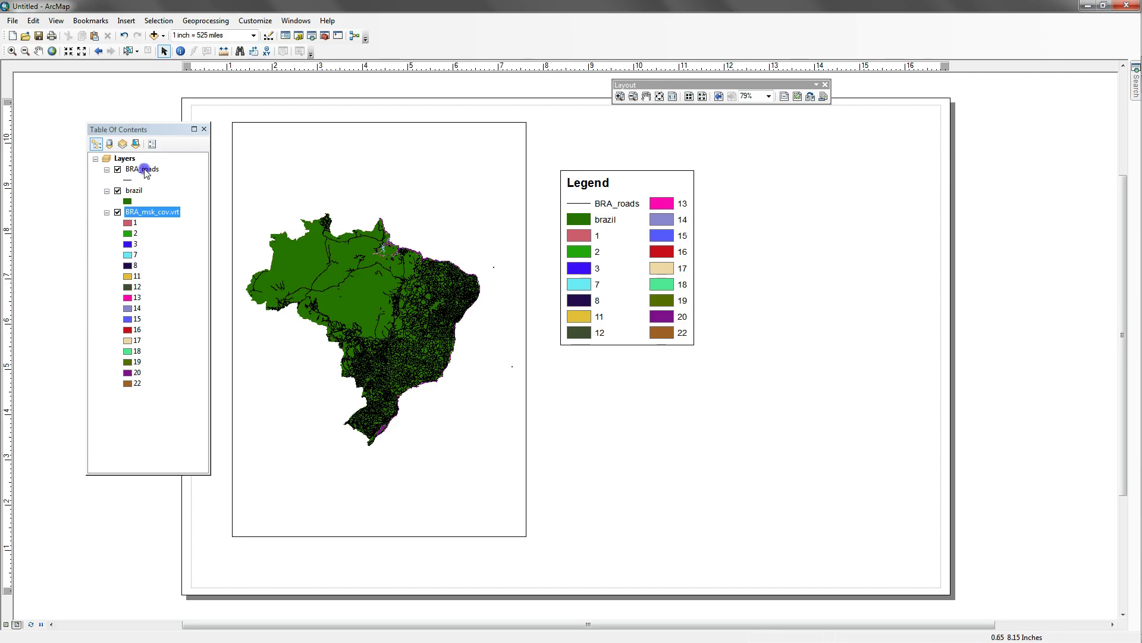
Rename the BRA_roads layer to 'Roads' and the brazil layer to 'Brazil'.
left_click(145, 170)
left_click(162, 169)
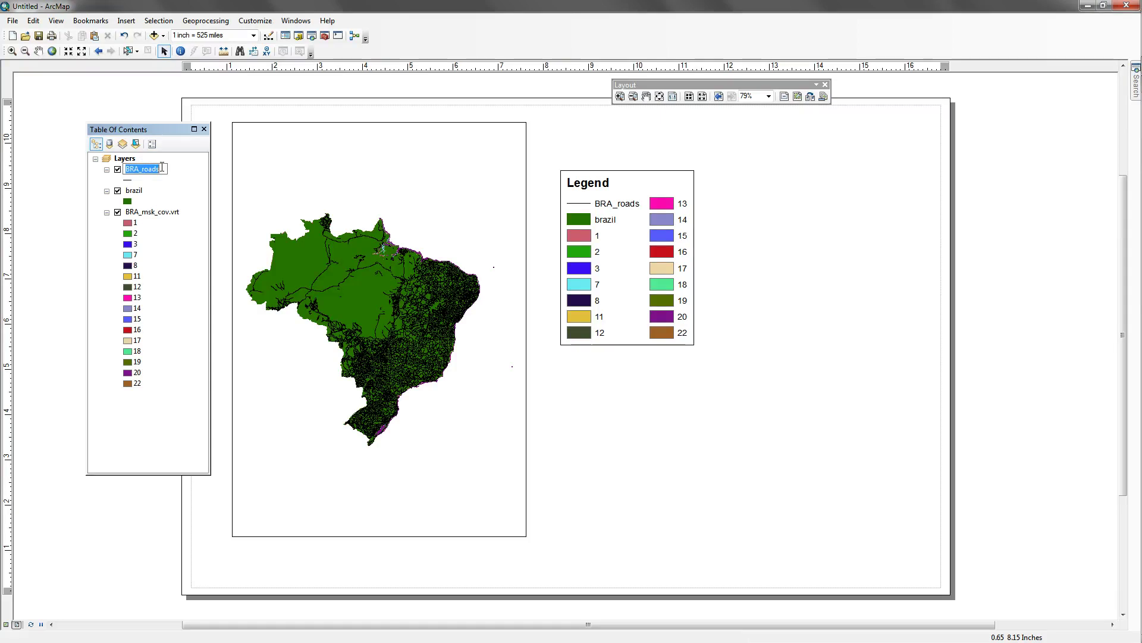
type("Road")
left_click(143, 190)
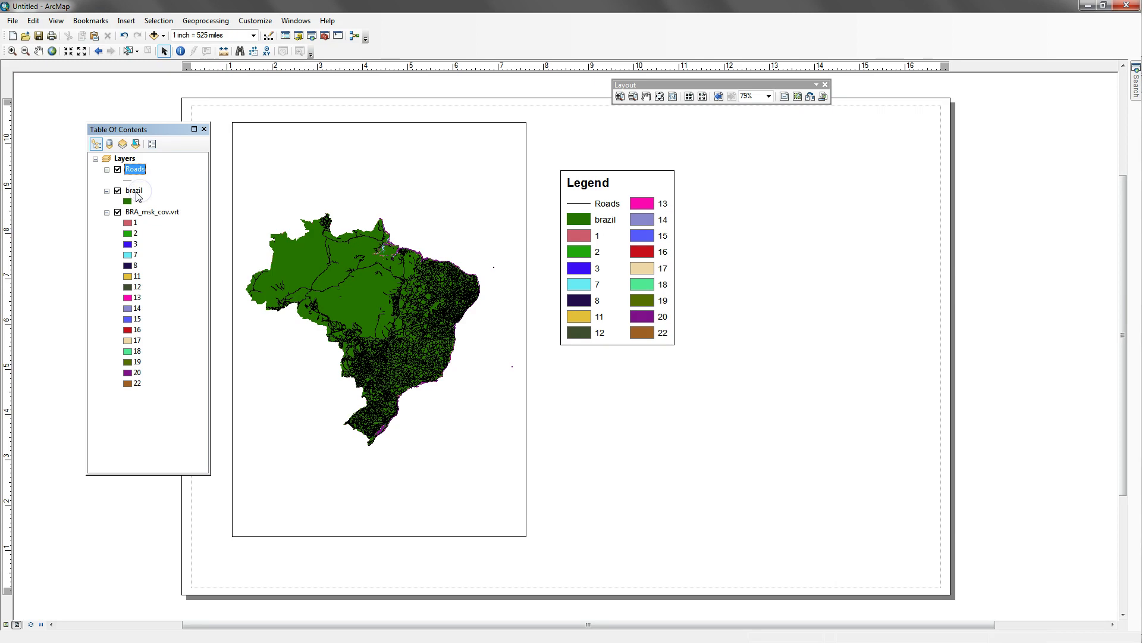
left_click(137, 194)
type("Brazil")
key("Return")
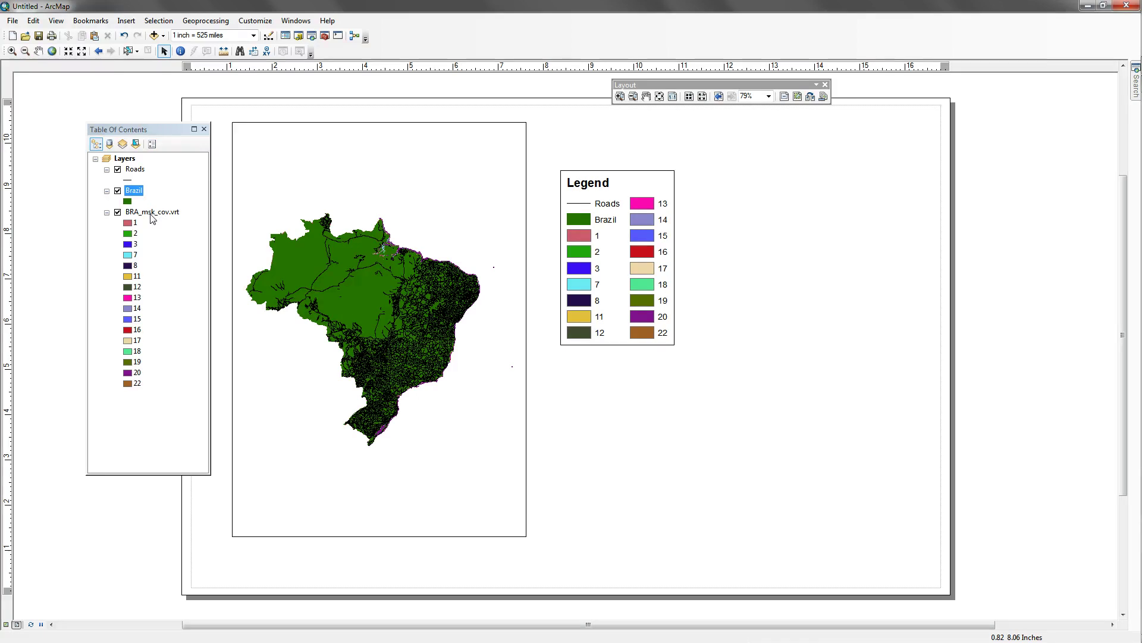
Open the legend's Properties dialog on its Items settings.
left_click(591, 291)
right_click(586, 280)
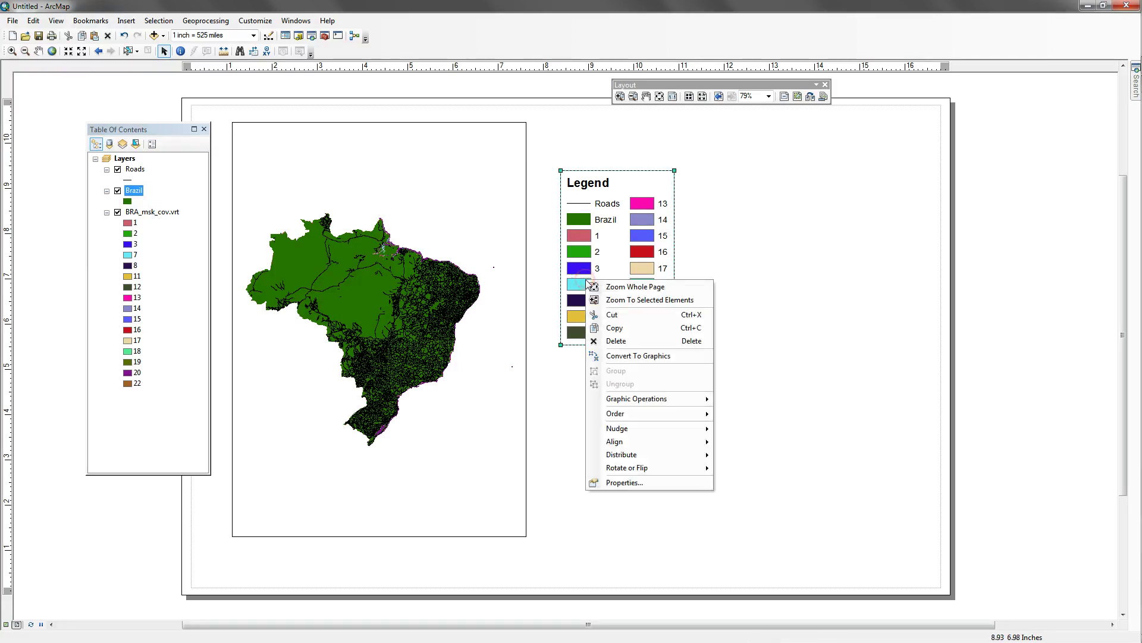
left_click(625, 482)
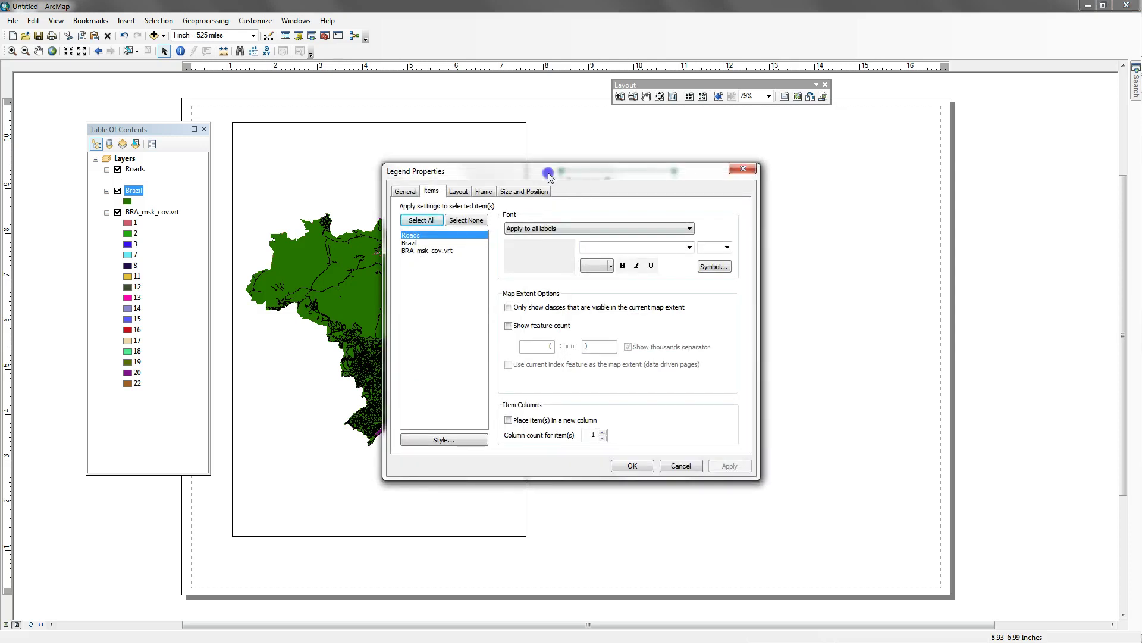
left_click_drag(576, 175, 337, 93)
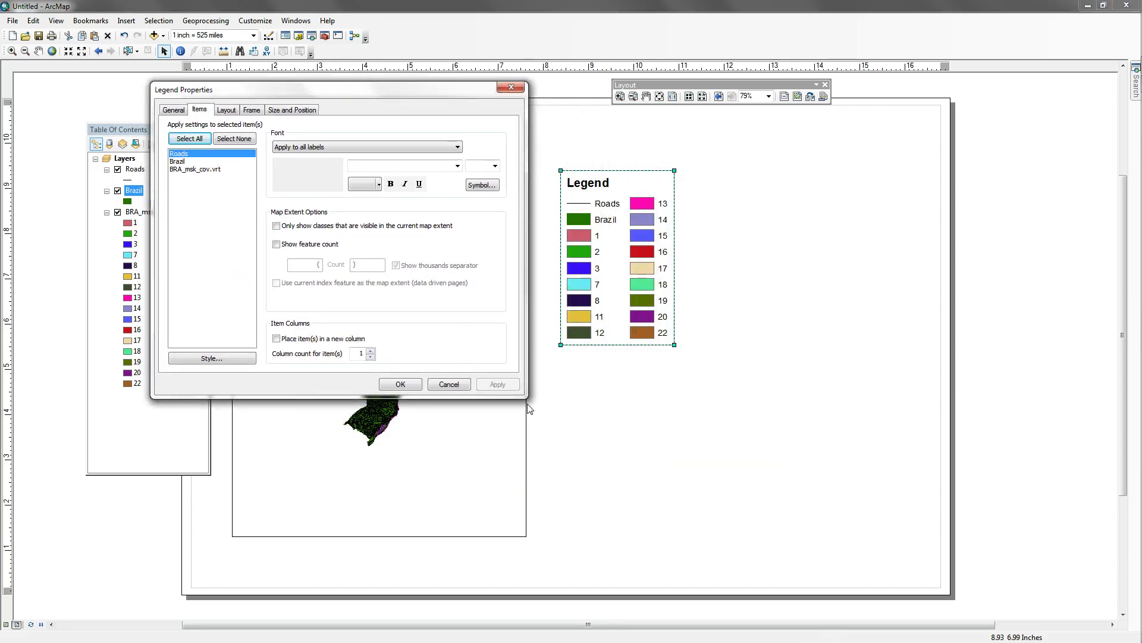
left_click_drag(337, 96, 344, 94)
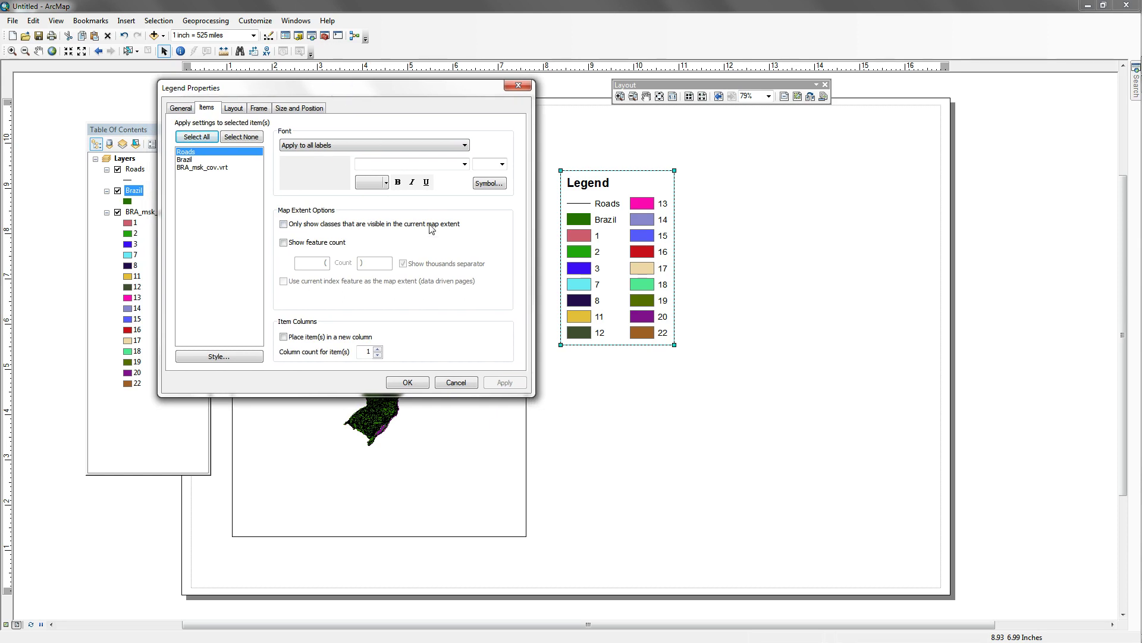
left_click(190, 110)
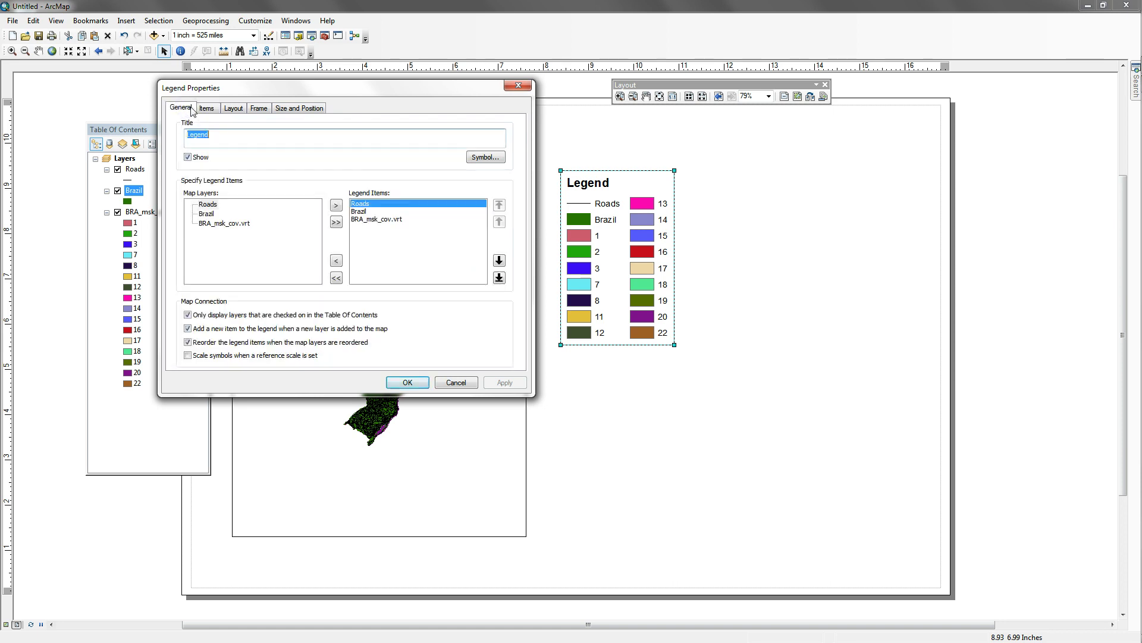
left_click(207, 108)
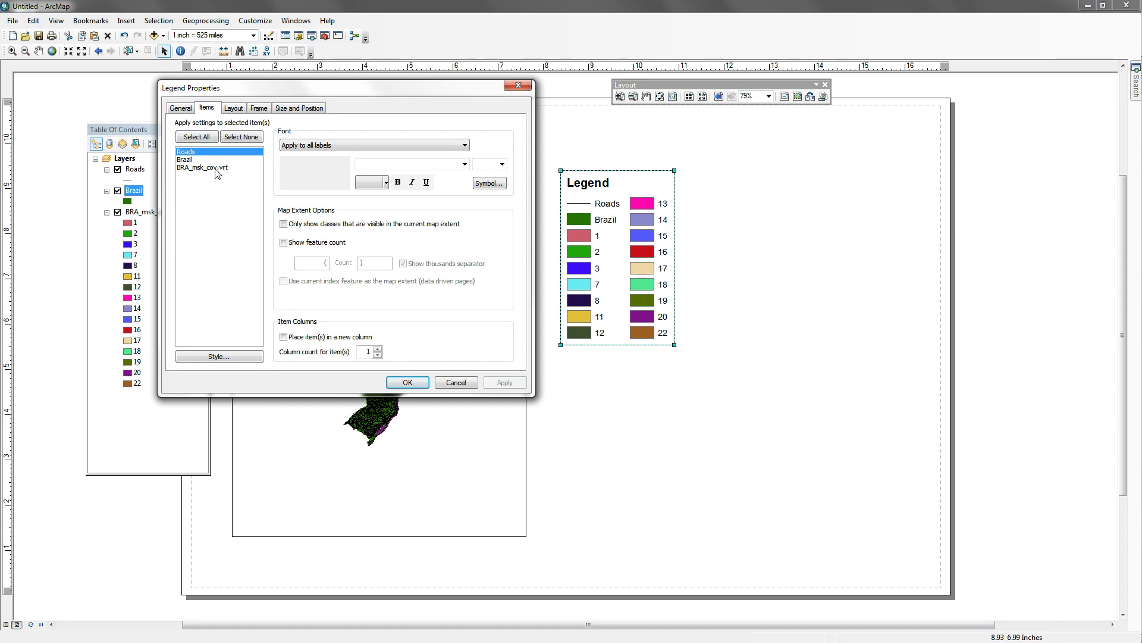
Place the BRA_msk_cov.vrt legend item in a new column and apply the change.
left_click(215, 169)
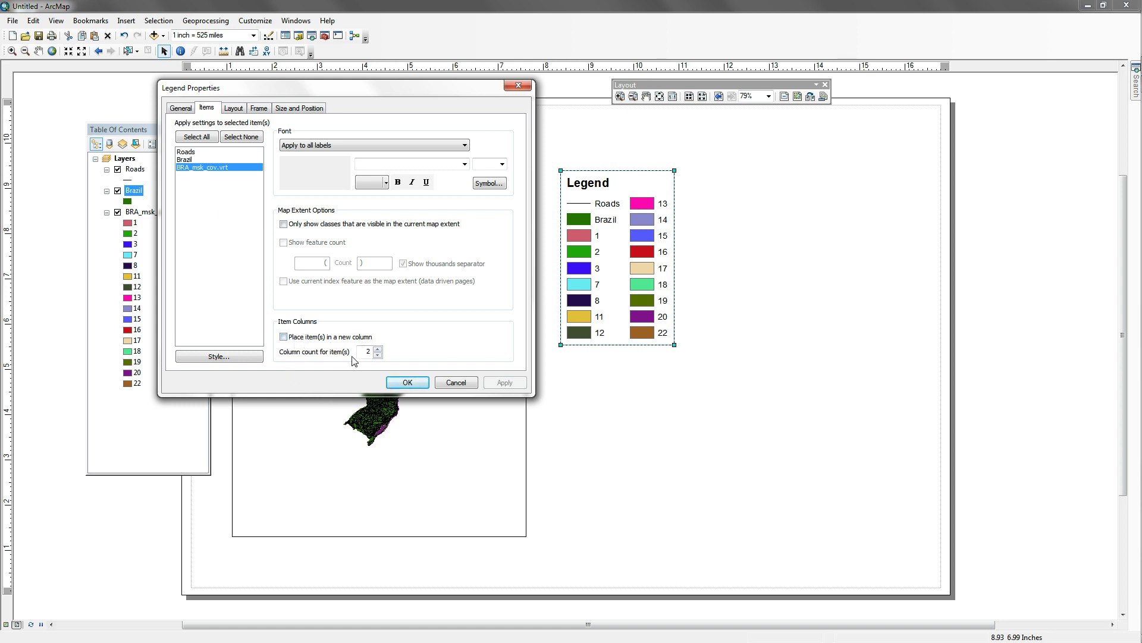
left_click(284, 336)
left_click(519, 383)
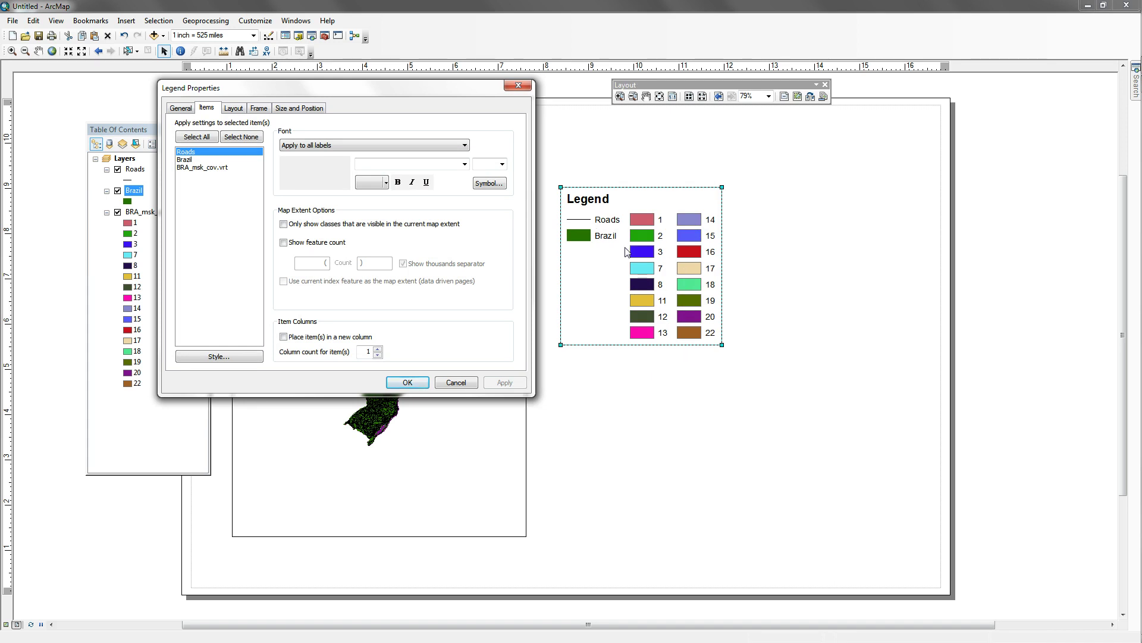
left_click(200, 169)
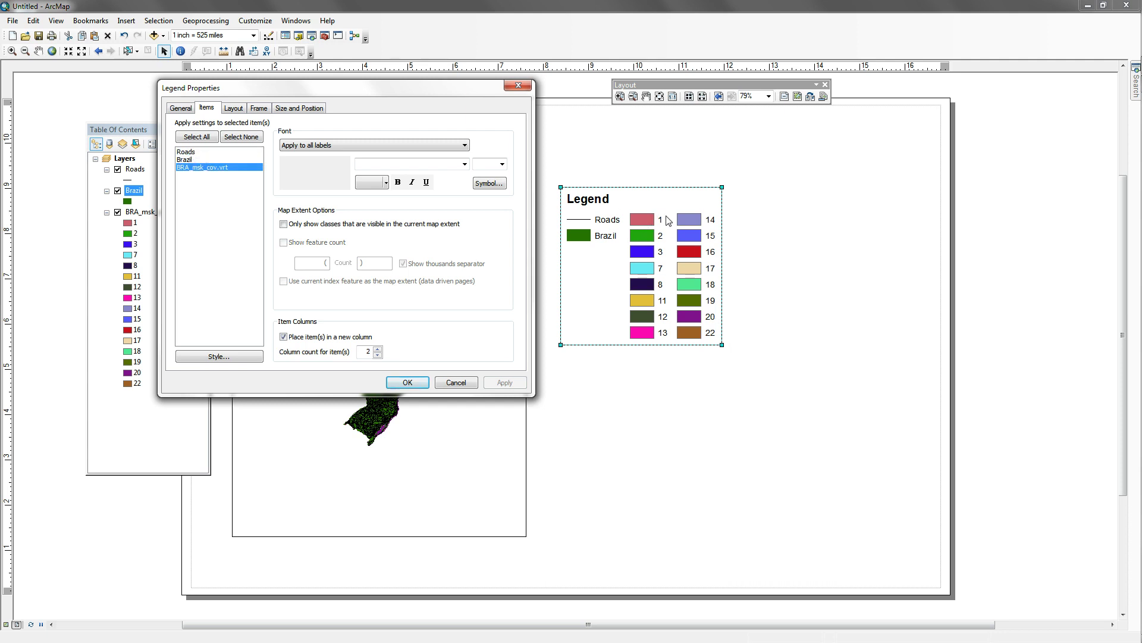
Apply a horizontal legend item style with heading and description to BRA_msk_cov.vrt.
left_click(226, 357)
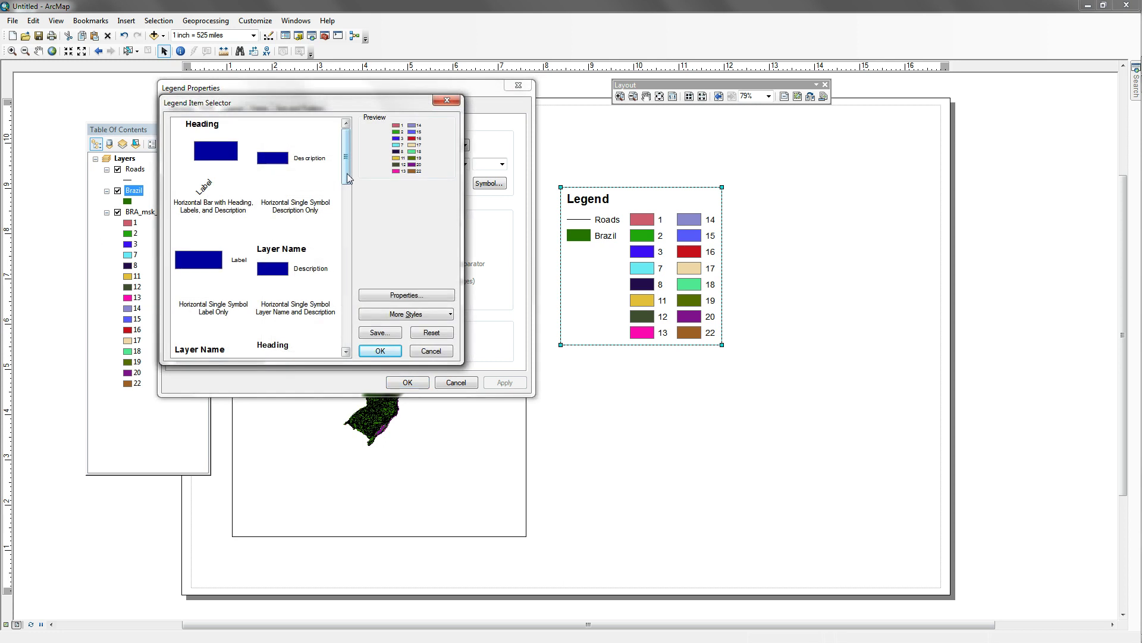
left_click_drag(347, 174, 204, 176)
left_click(205, 186)
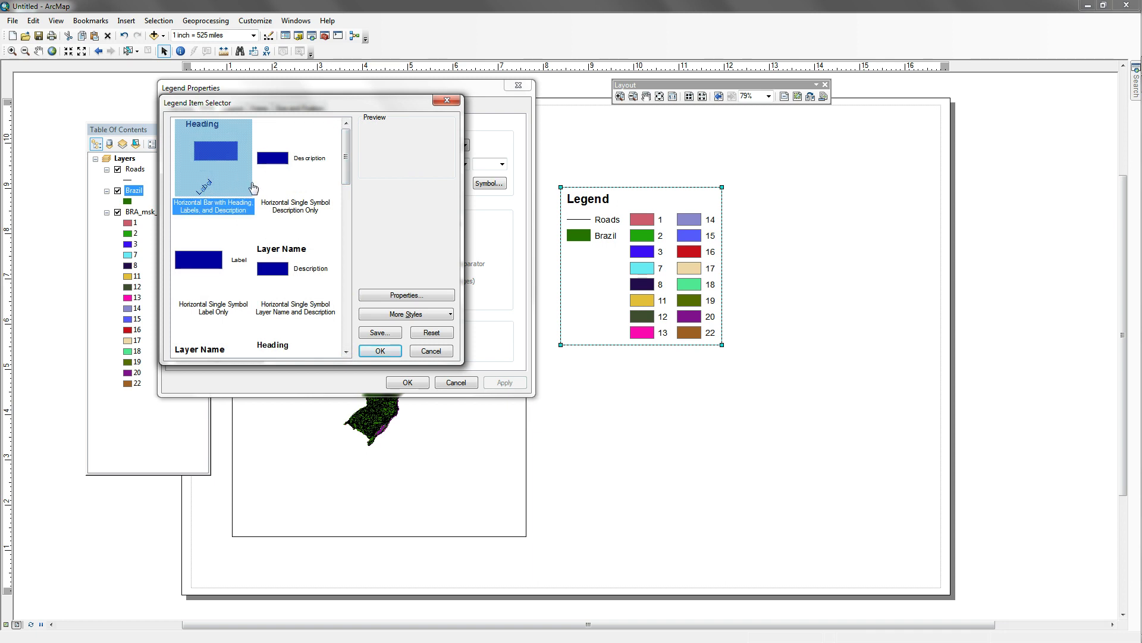
left_click(393, 353)
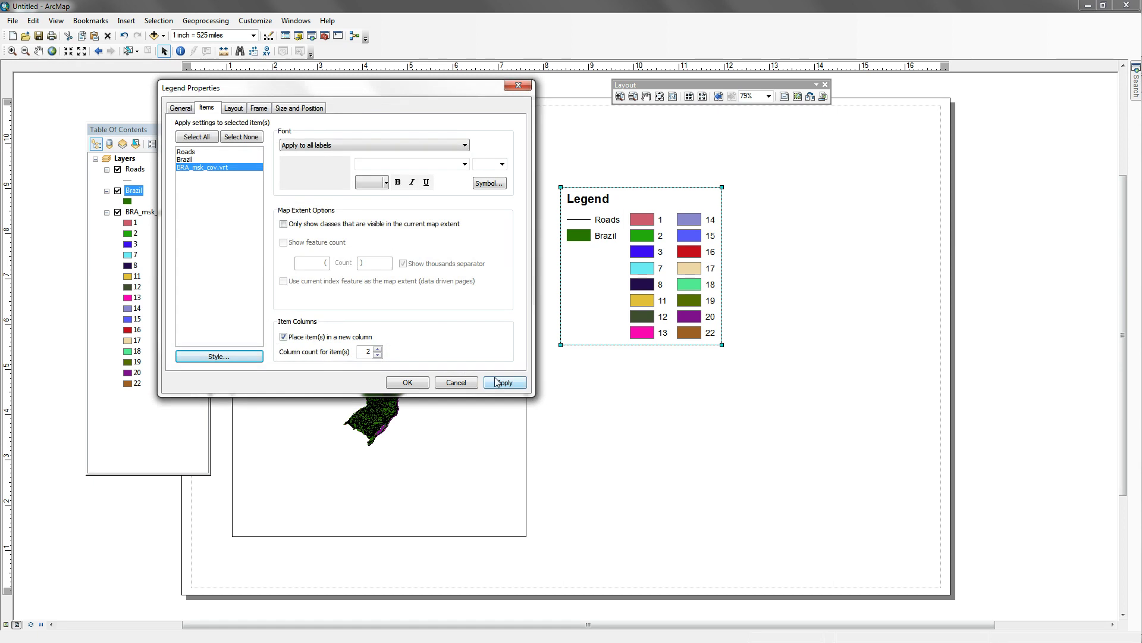
left_click(498, 382)
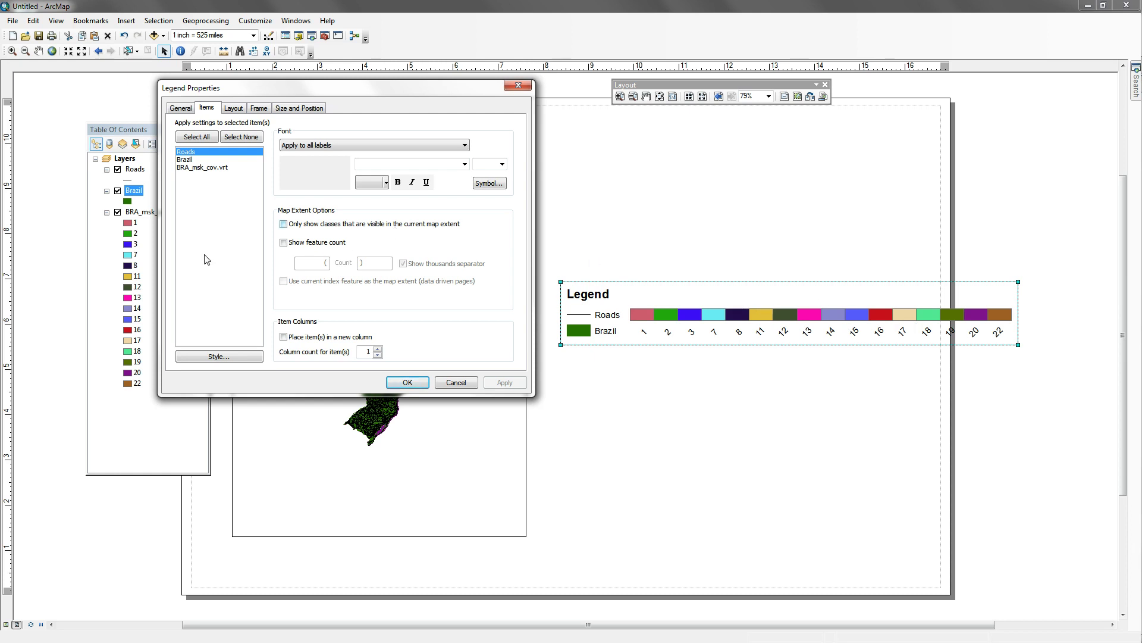
Switch BRA_msk_cov.vrt to 'Horizontal with Layer Name, Heading and Label', apply, and nudge the legend.
left_click(214, 167)
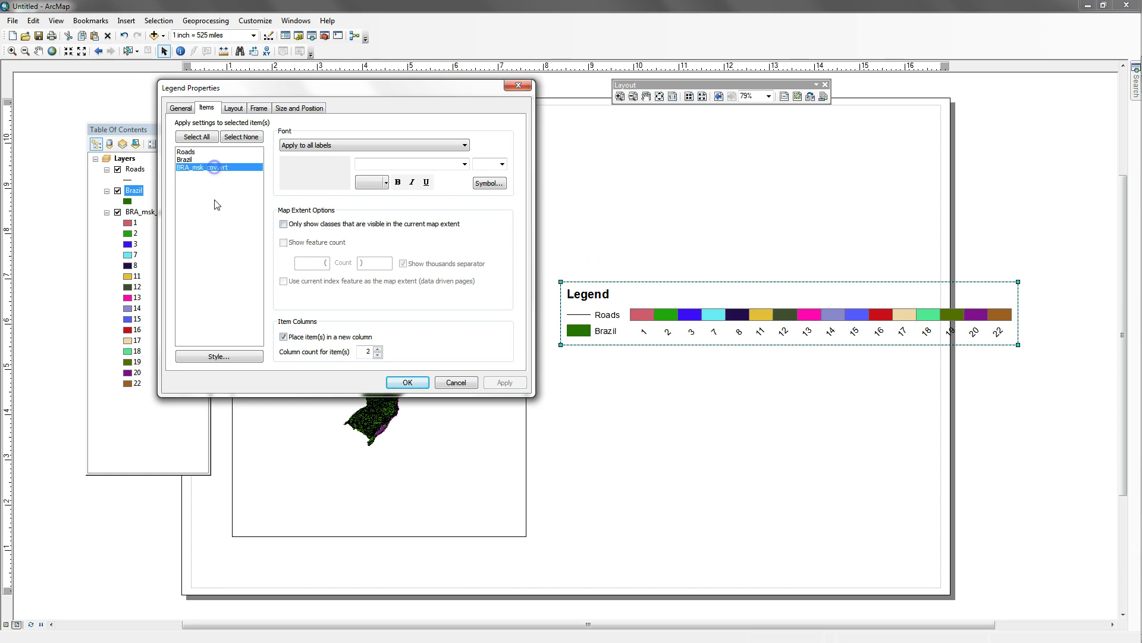
left_click(243, 357)
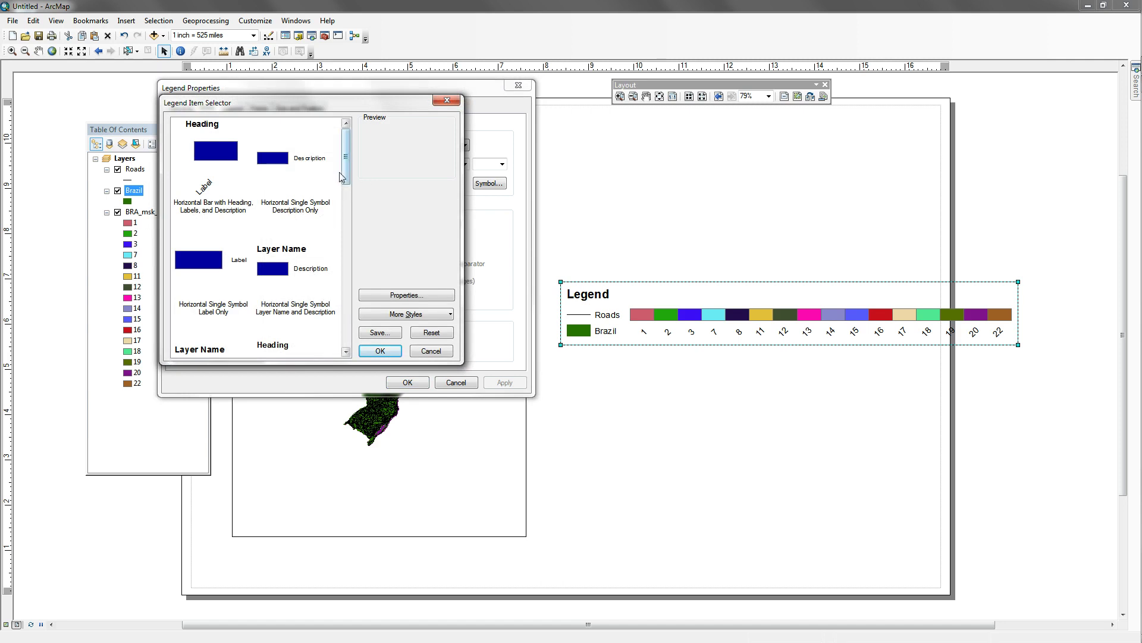
left_click_drag(346, 162, 349, 227)
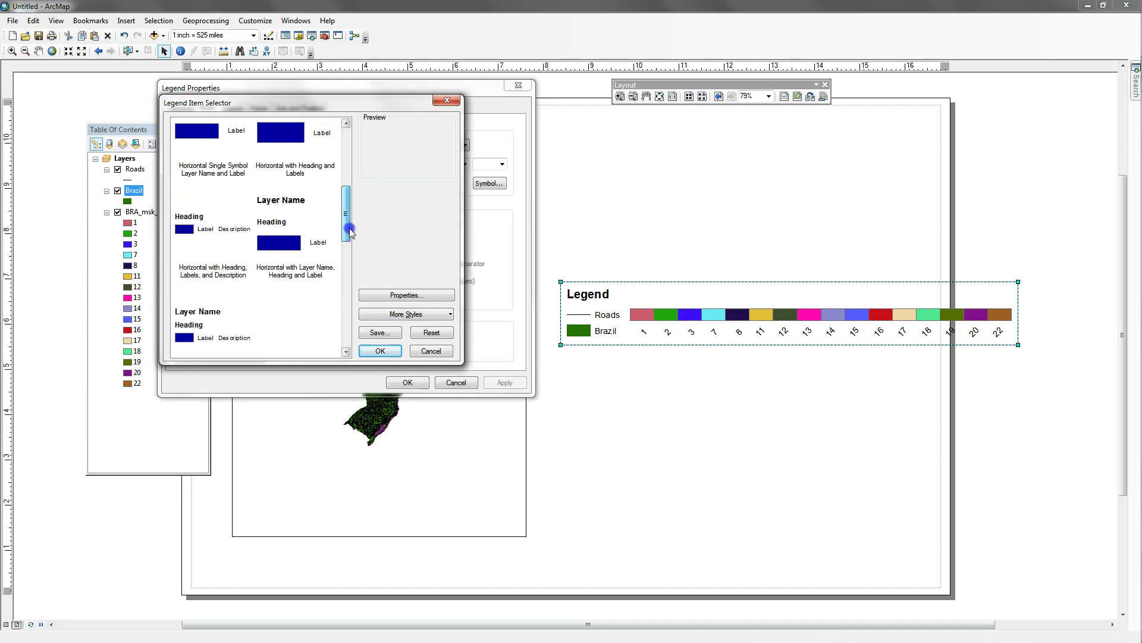
left_click(291, 249)
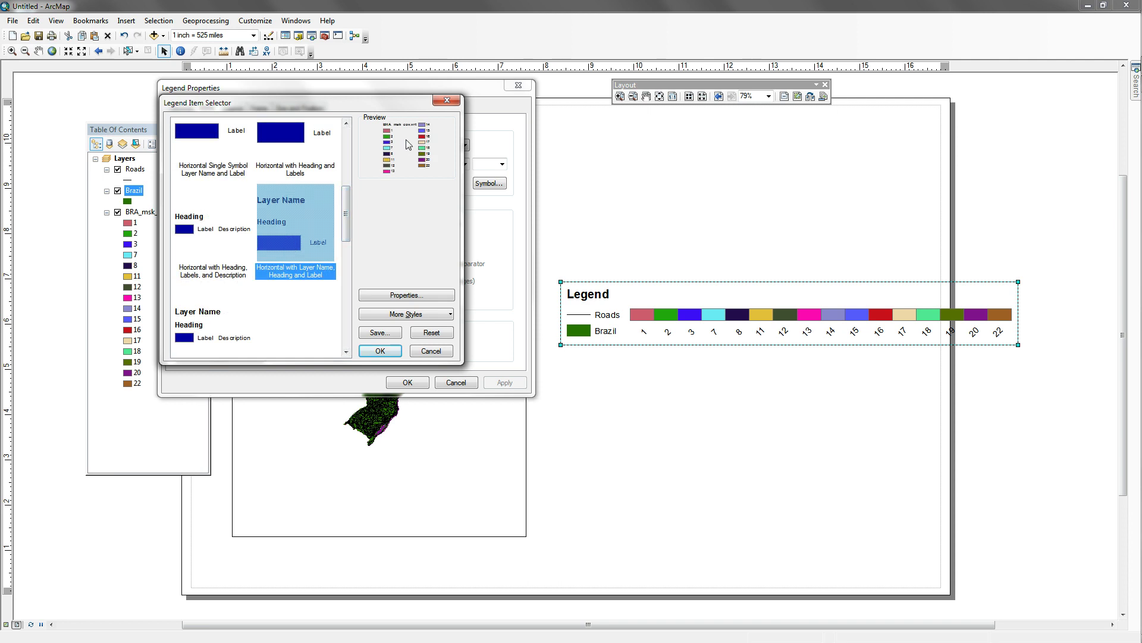
left_click(218, 227)
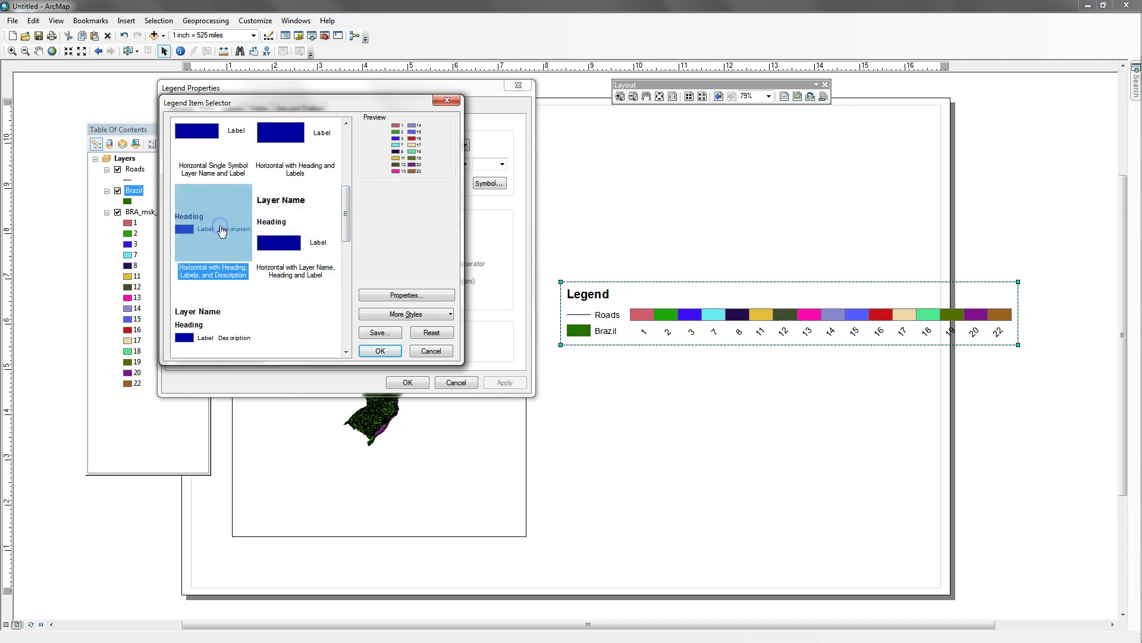
left_click(282, 220)
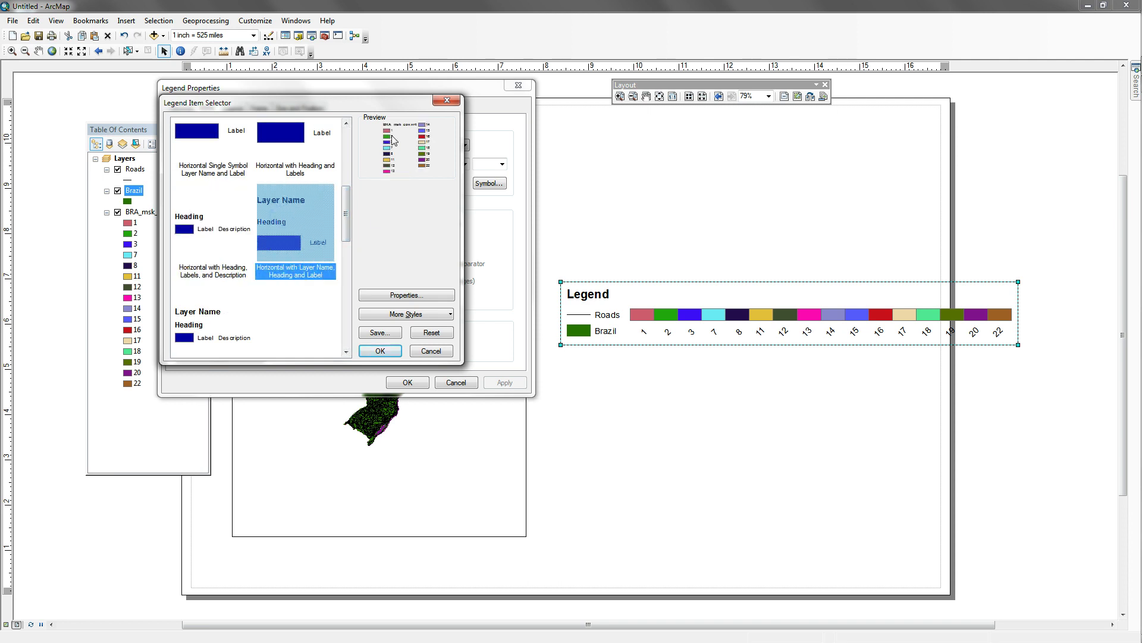
left_click(380, 351)
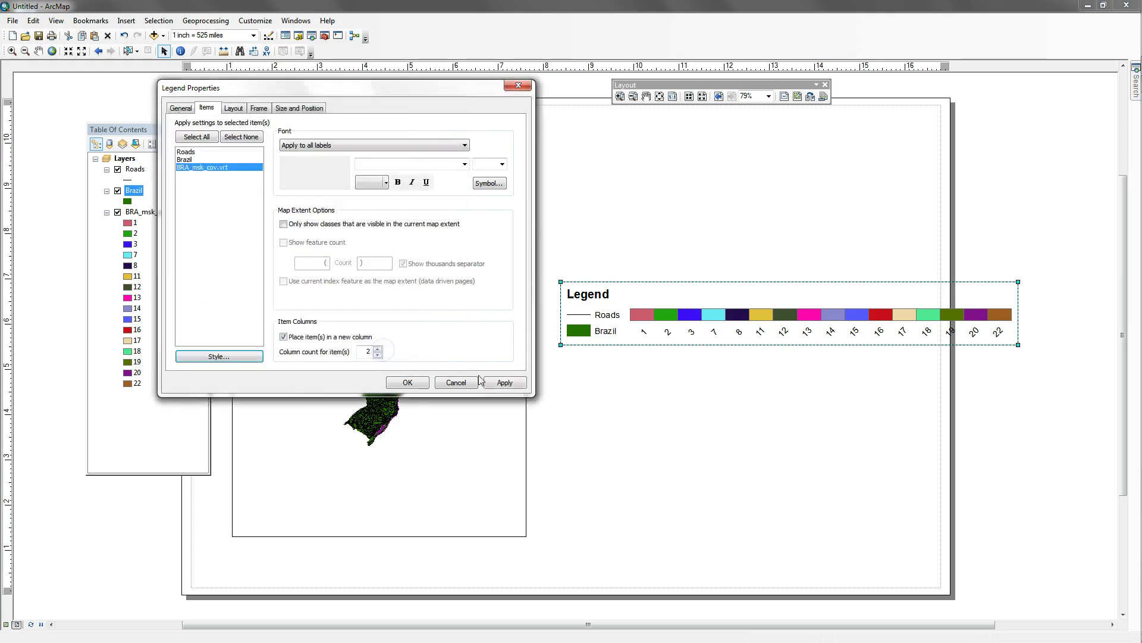
left_click(506, 383)
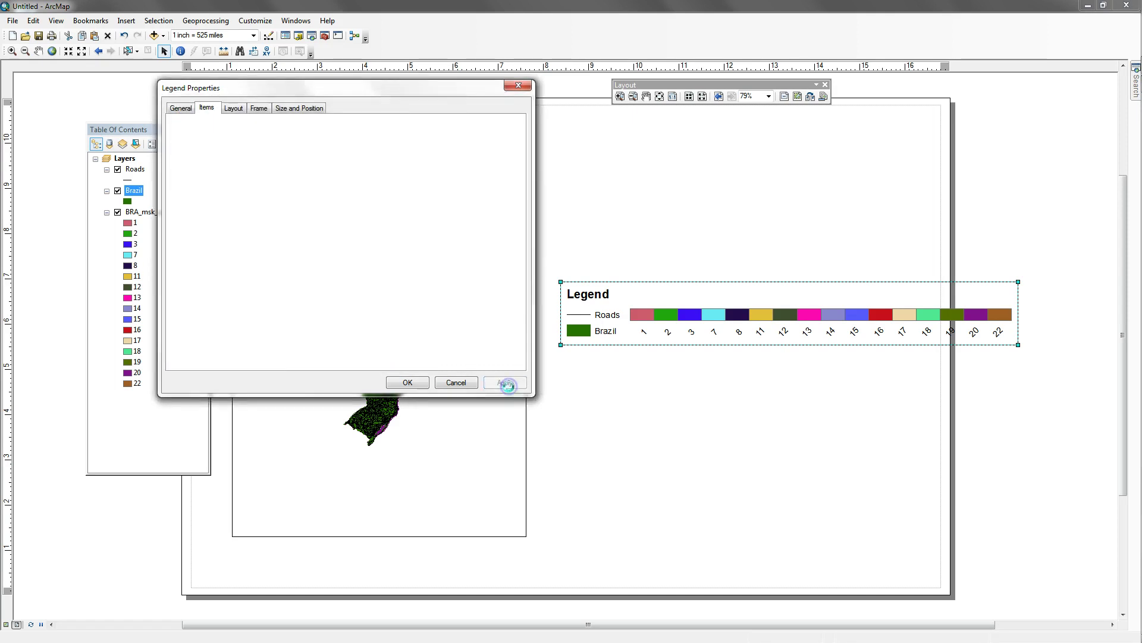
left_click(408, 383)
left_click_drag(647, 285, 660, 276)
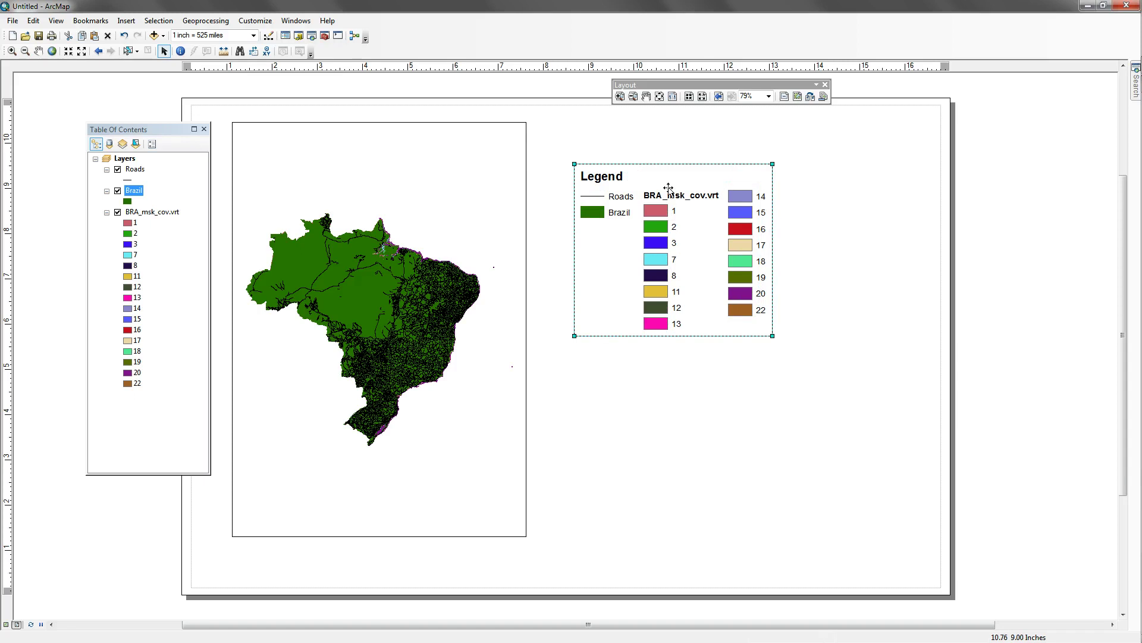
Rename the BRA_msk_cov.vrt layer to 'Land Use' in the Table of Contents.
double_click(149, 213)
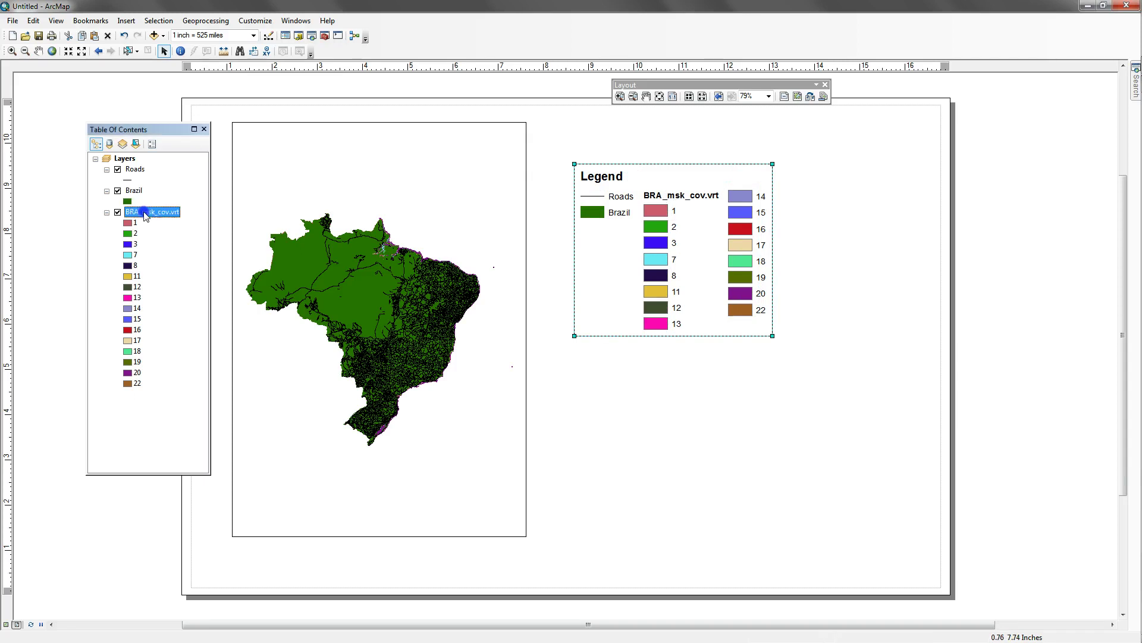
left_click(150, 211)
left_click(80, 203)
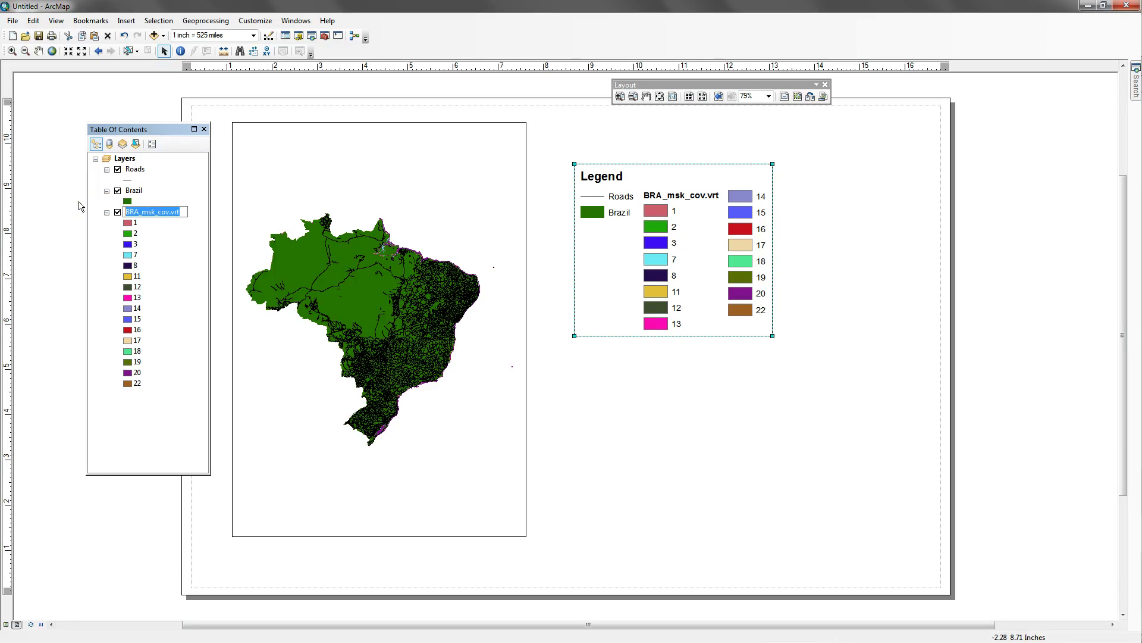
type("Land Use")
left_click(707, 384)
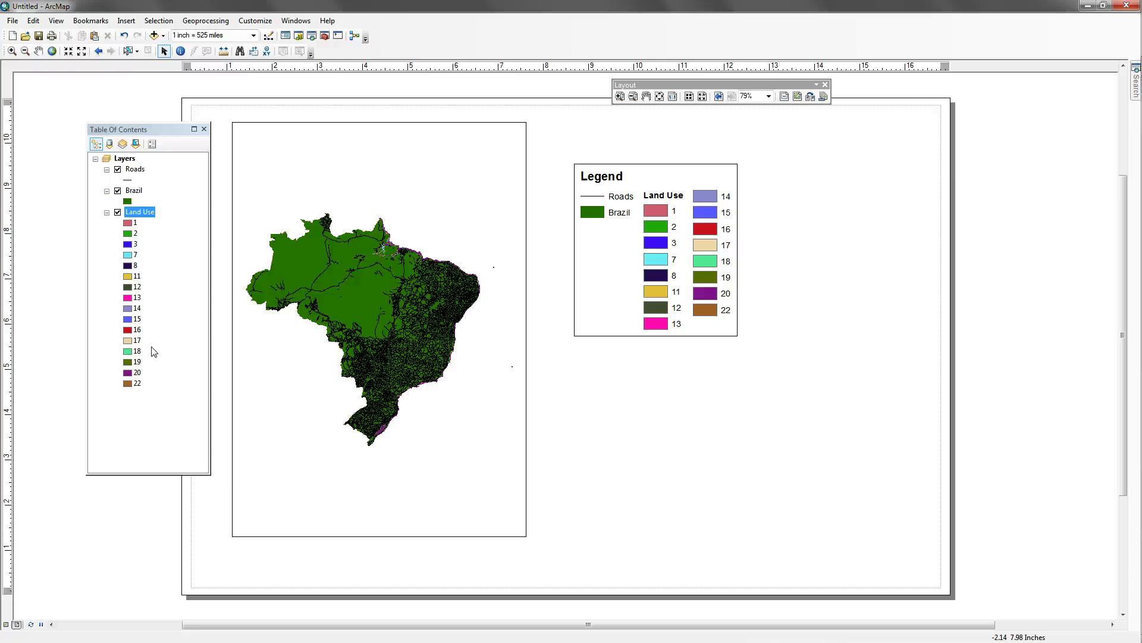
right_click(141, 215)
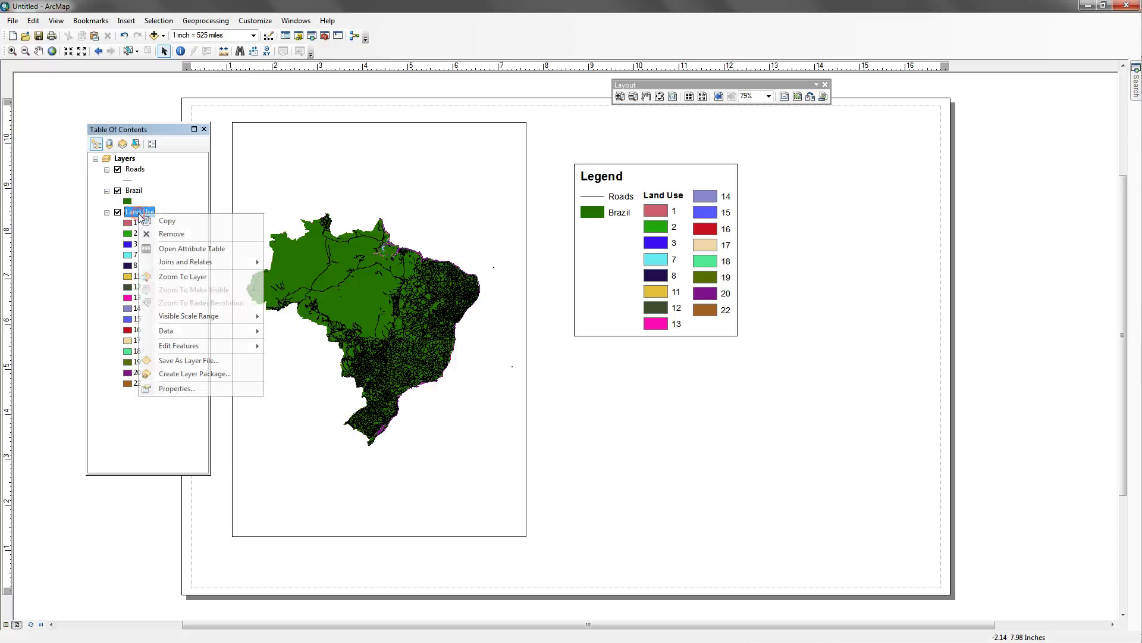
left_click(179, 249)
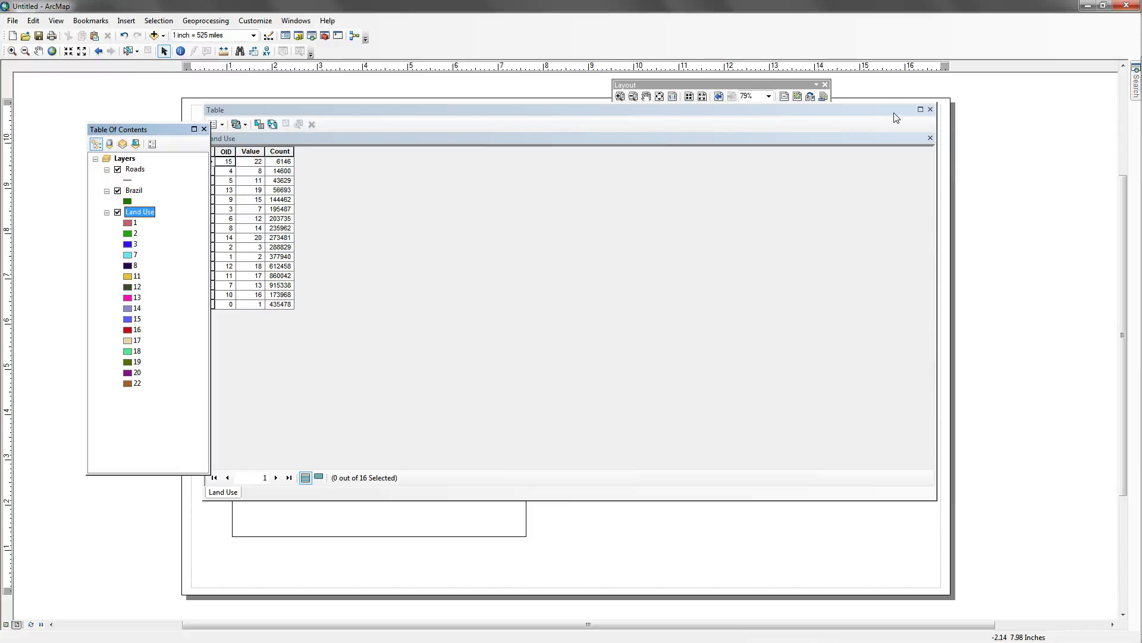
left_click(930, 110)
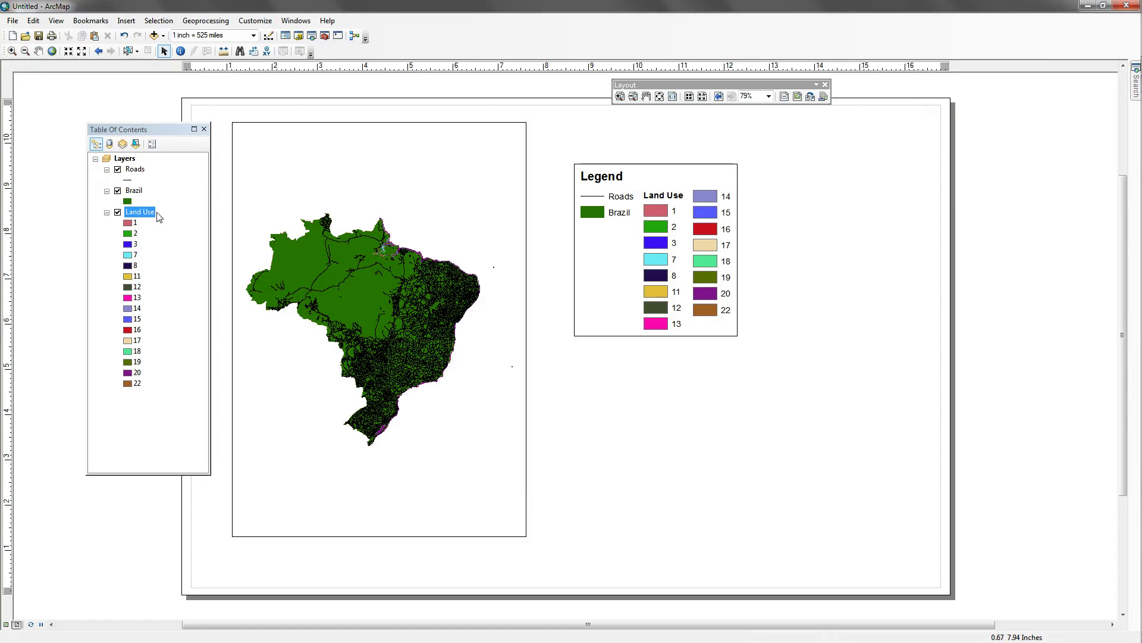
Open the Land Use layer's properties on the Symbology tab, moved clear of the legend.
right_click(135, 213)
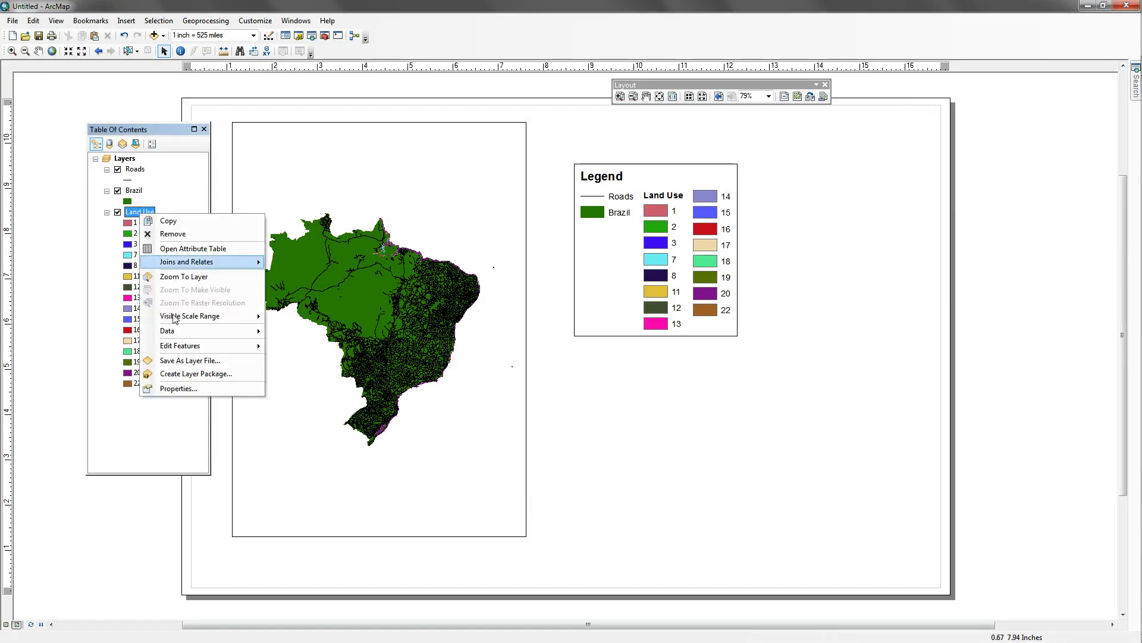
left_click(178, 388)
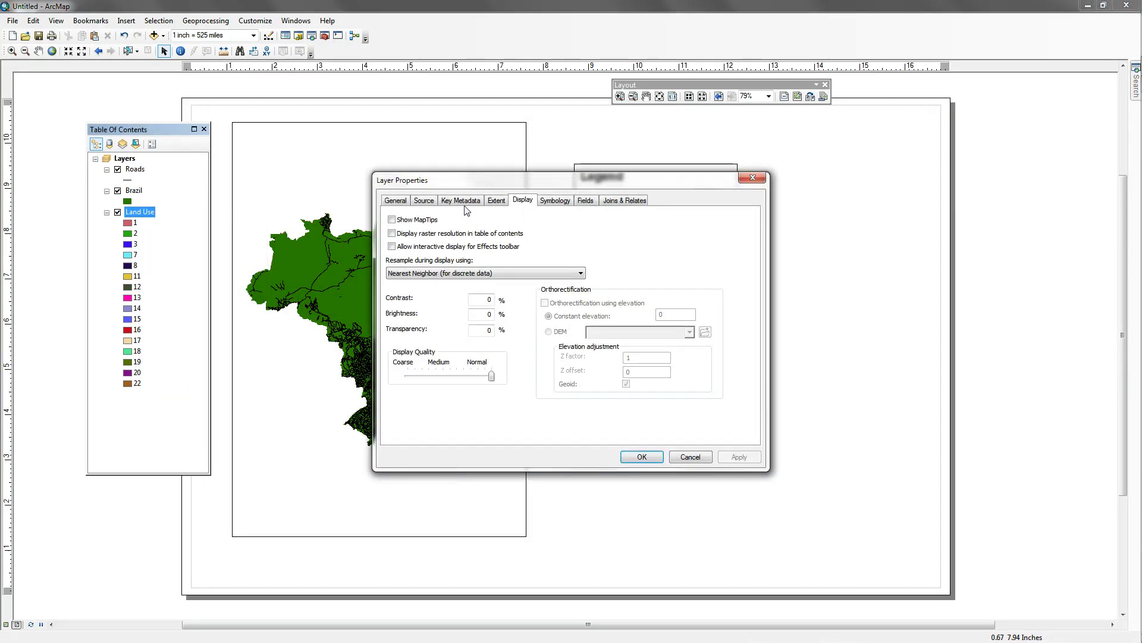
left_click_drag(495, 181, 278, 92)
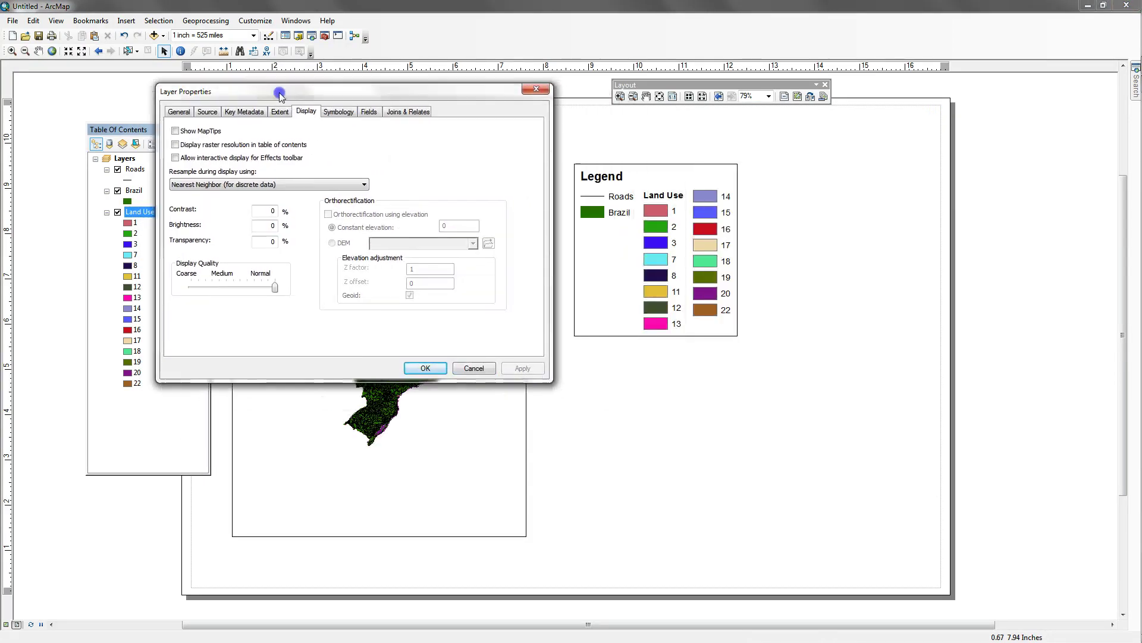
left_click(340, 116)
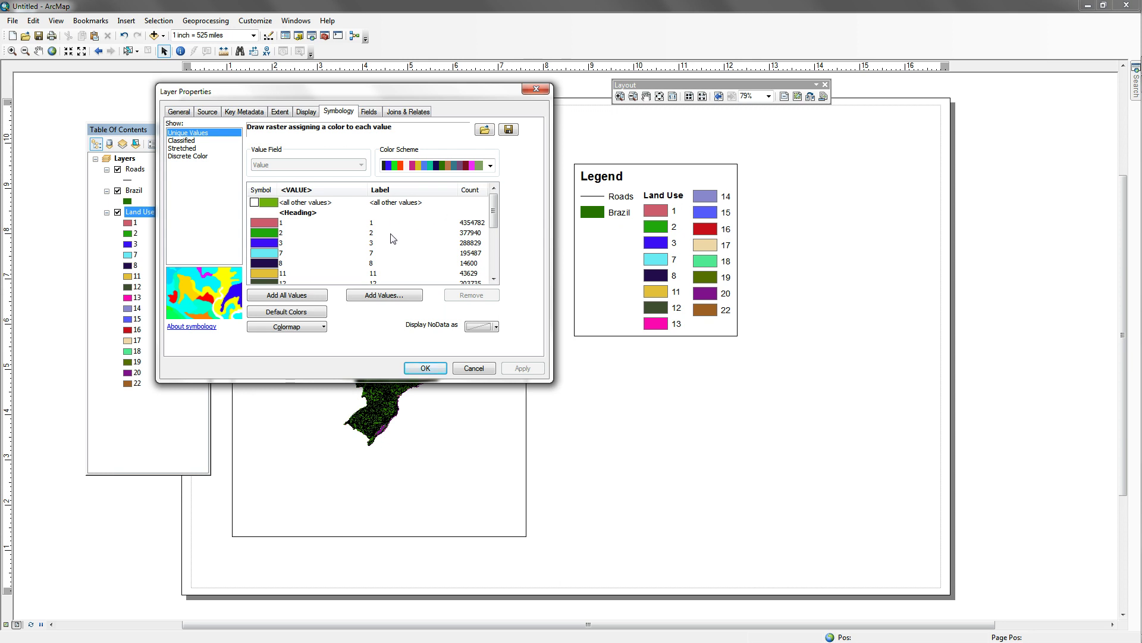
Set the symbology heading to Types and label class 1 as Urban.
left_click(384, 213)
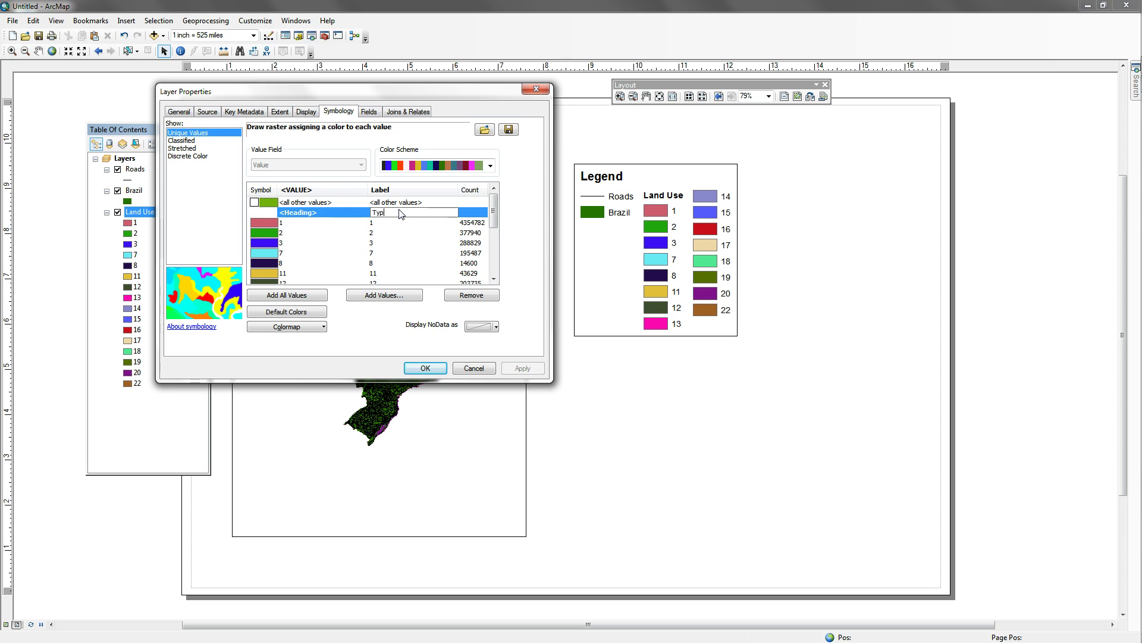
left_click(373, 228)
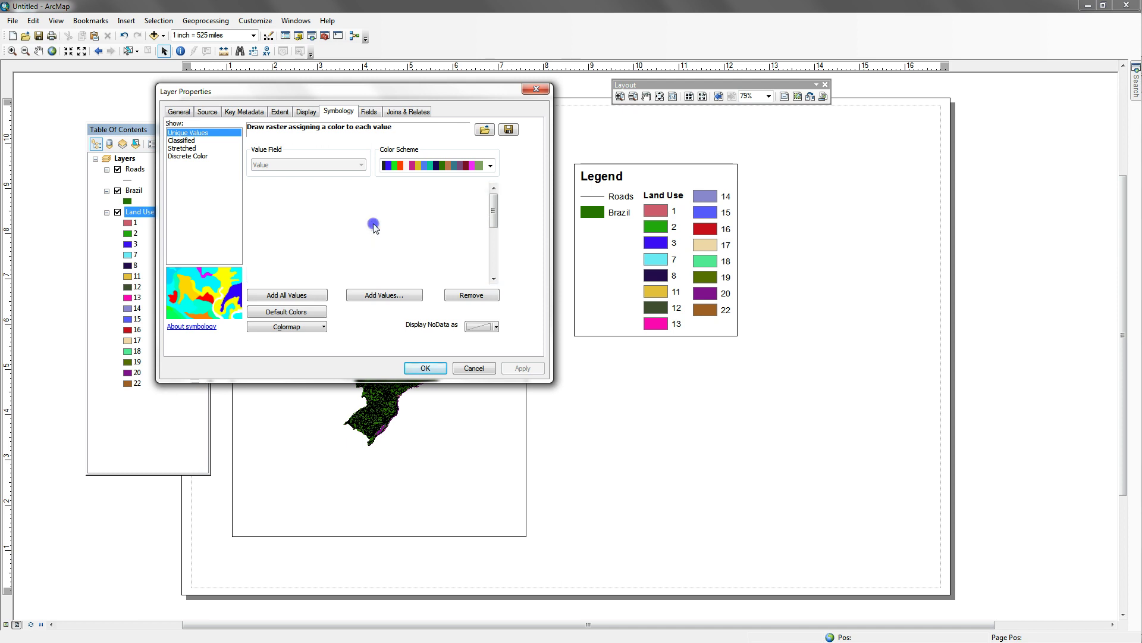
left_click(378, 224)
left_click(384, 225)
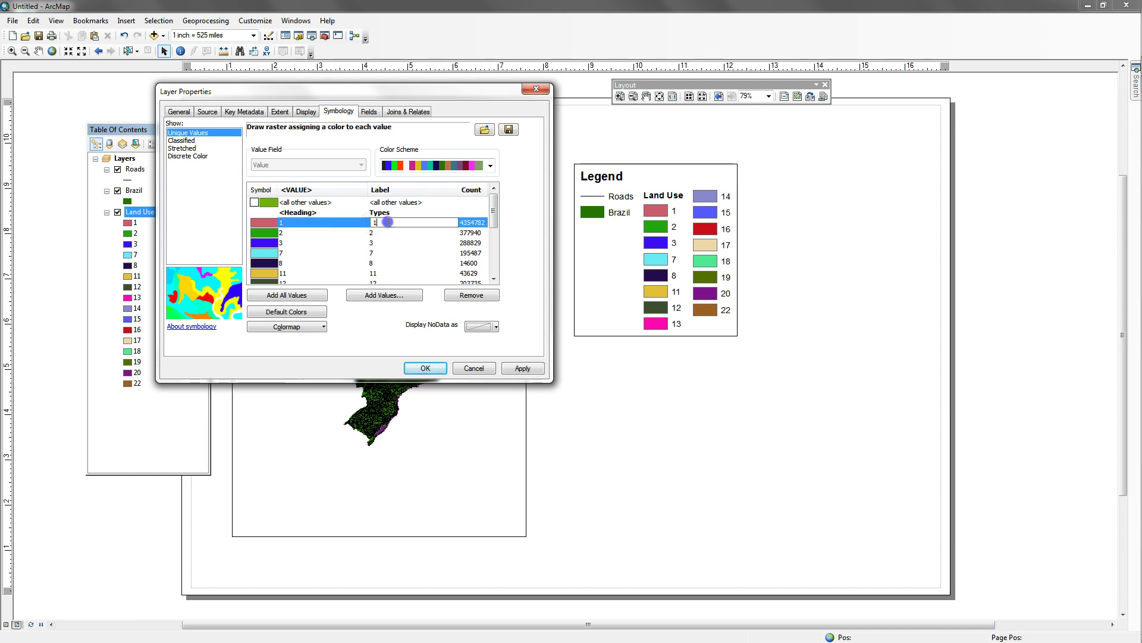
type("Urban")
Label classes 2 and 3 as Suburban and Open Space, then apply and close.
left_click(381, 233)
left_click(377, 233)
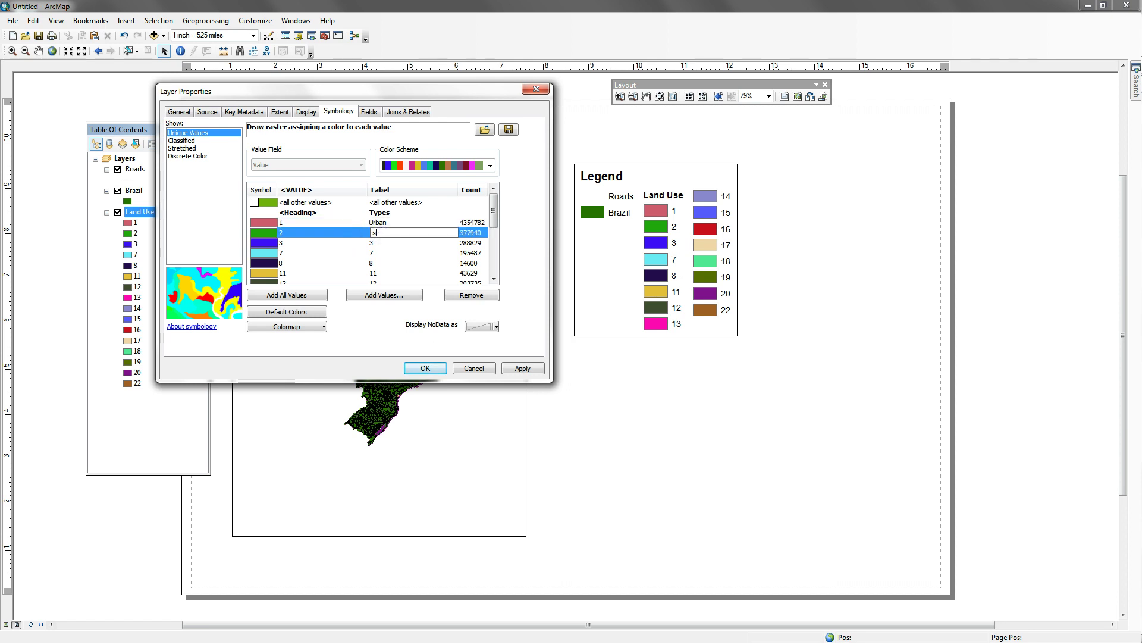
type("Suburban")
left_click(375, 243)
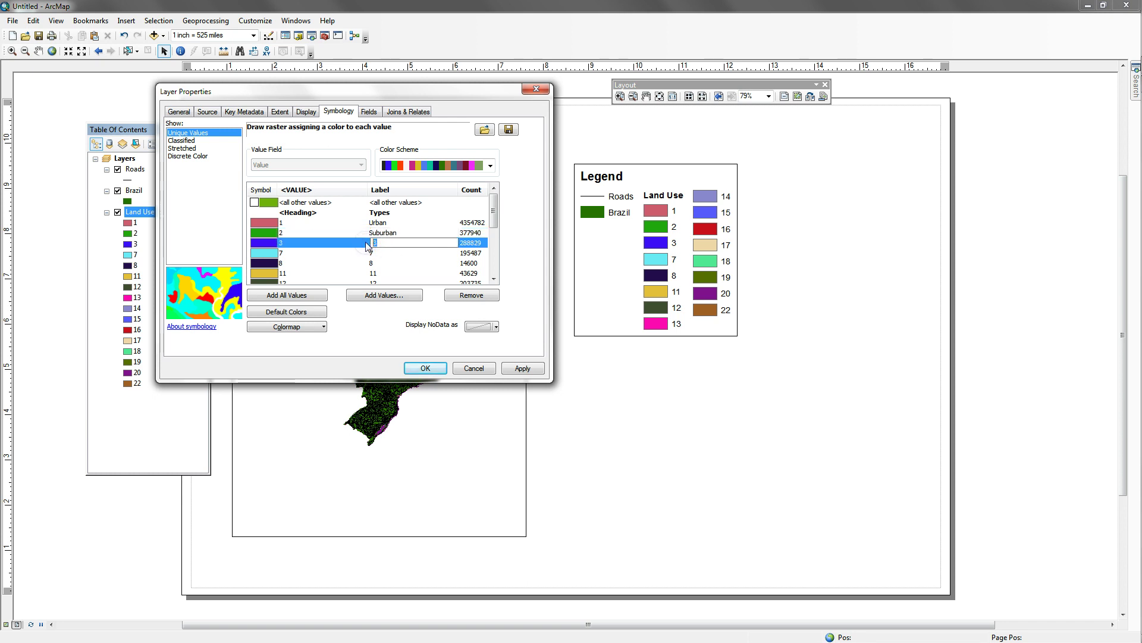
type("Open Space")
left_click(495, 220)
mouse_move(494, 208)
left_mouse_down()
mouse_move(495, 253)
mouse_move(499, 201)
left_mouse_up()
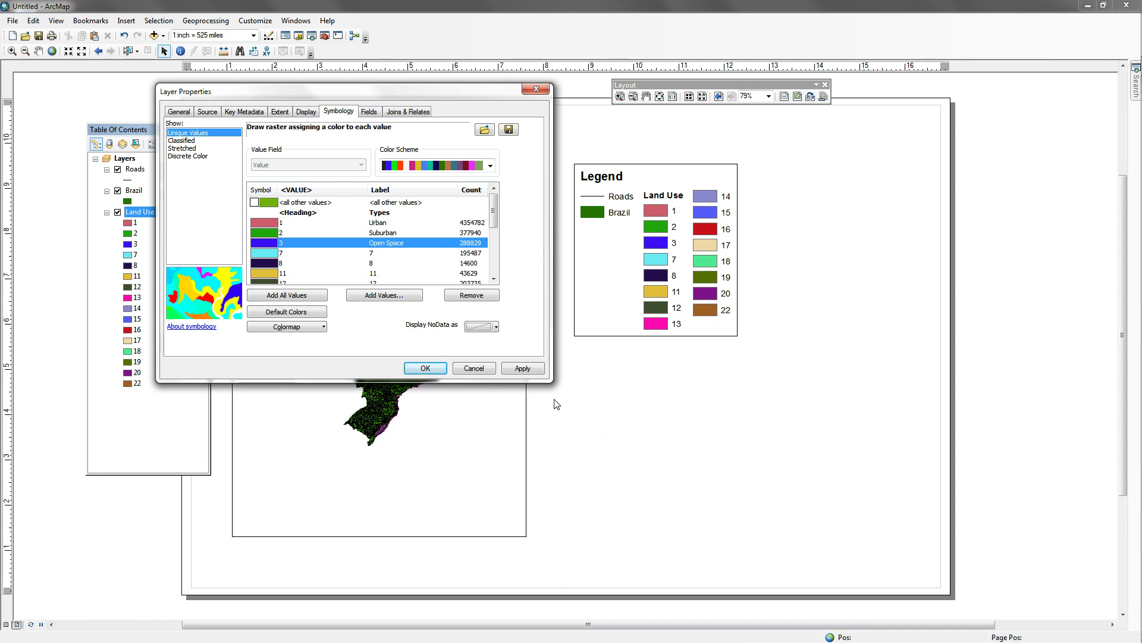
left_click(538, 370)
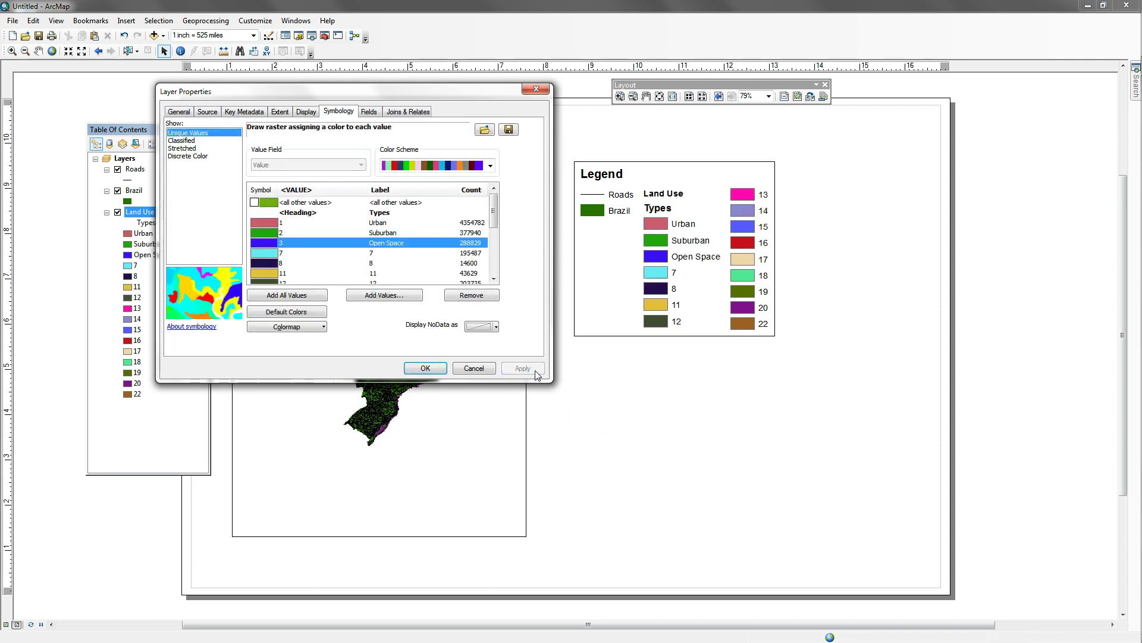
left_click(426, 369)
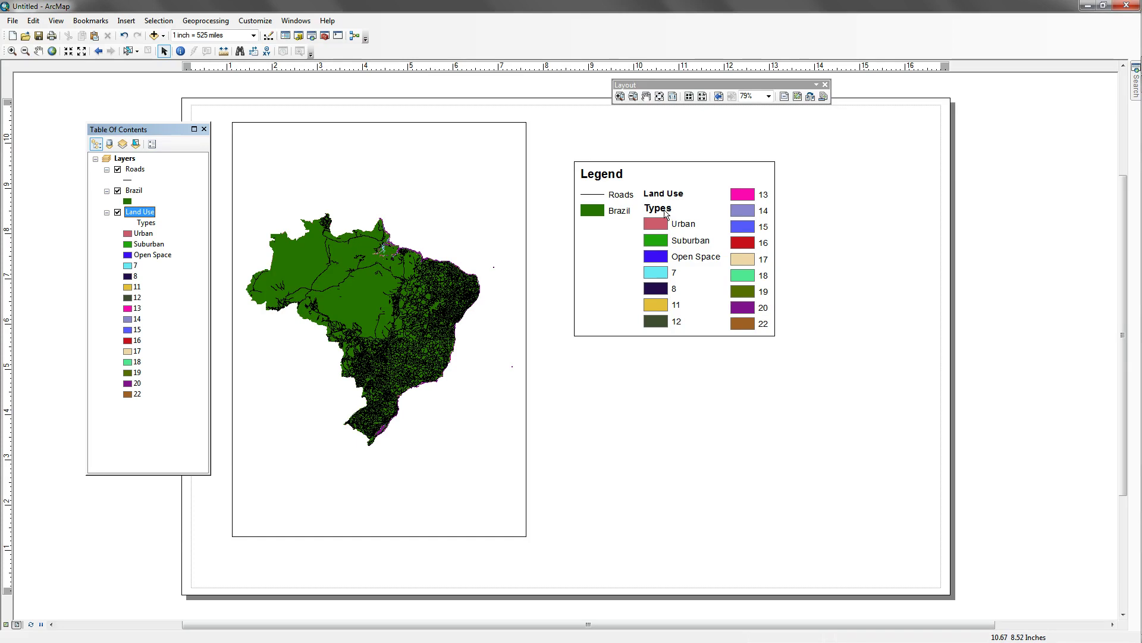
Open the Land Use legend item's style properties from the legend's Properties.
left_click(670, 263)
right_click(664, 260)
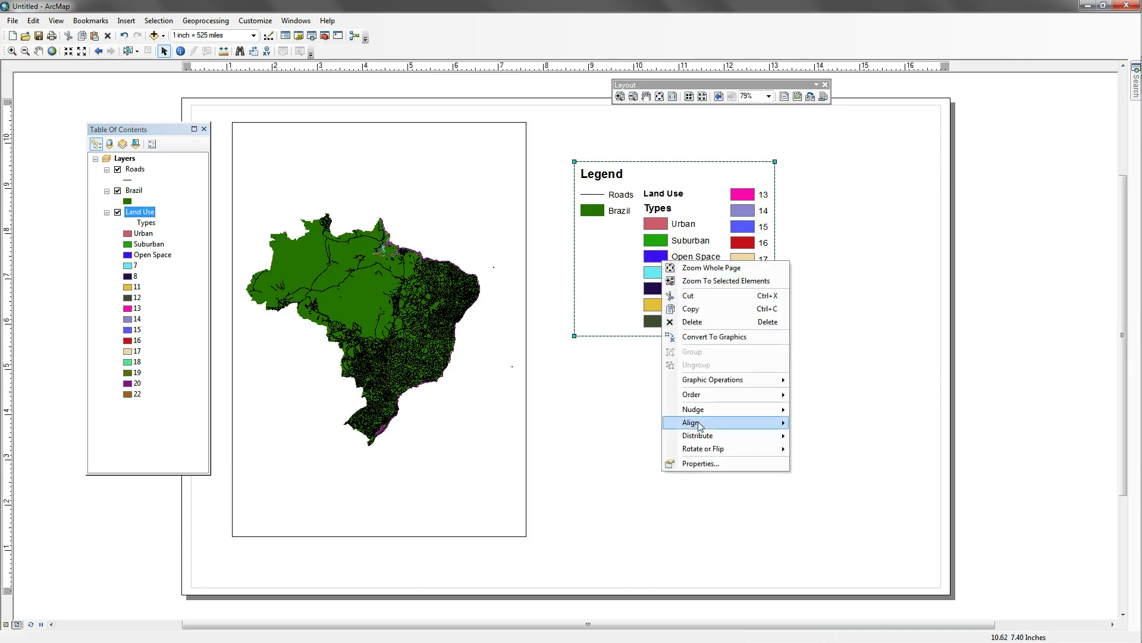
left_click(699, 462)
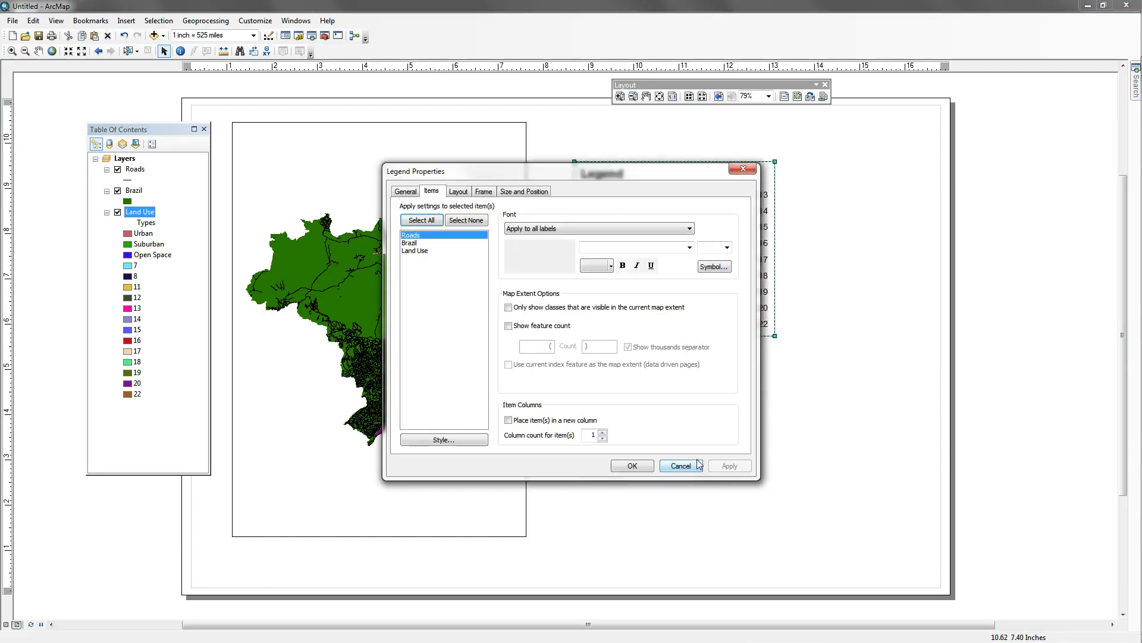
left_click(416, 250)
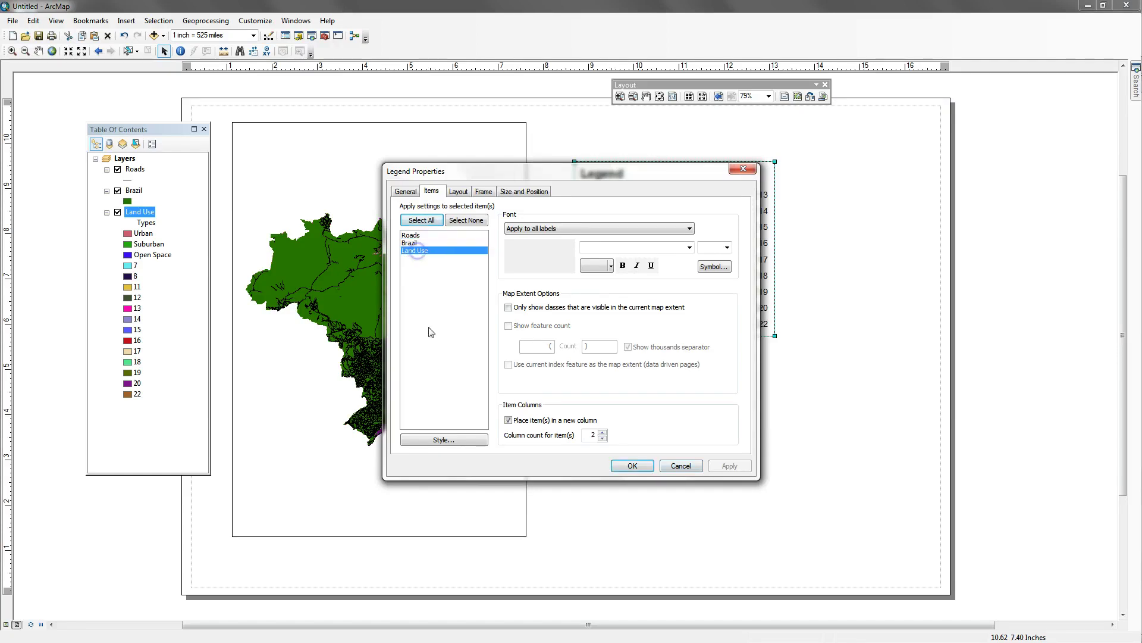
left_click(472, 440)
left_click_drag(511, 184, 389, 141)
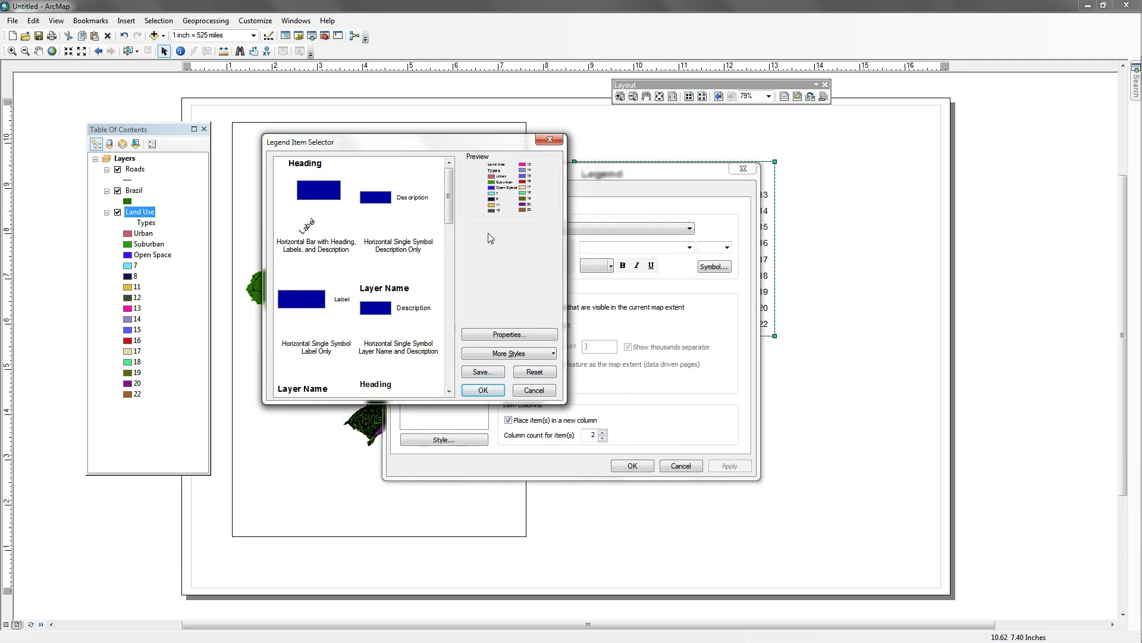
left_click(512, 335)
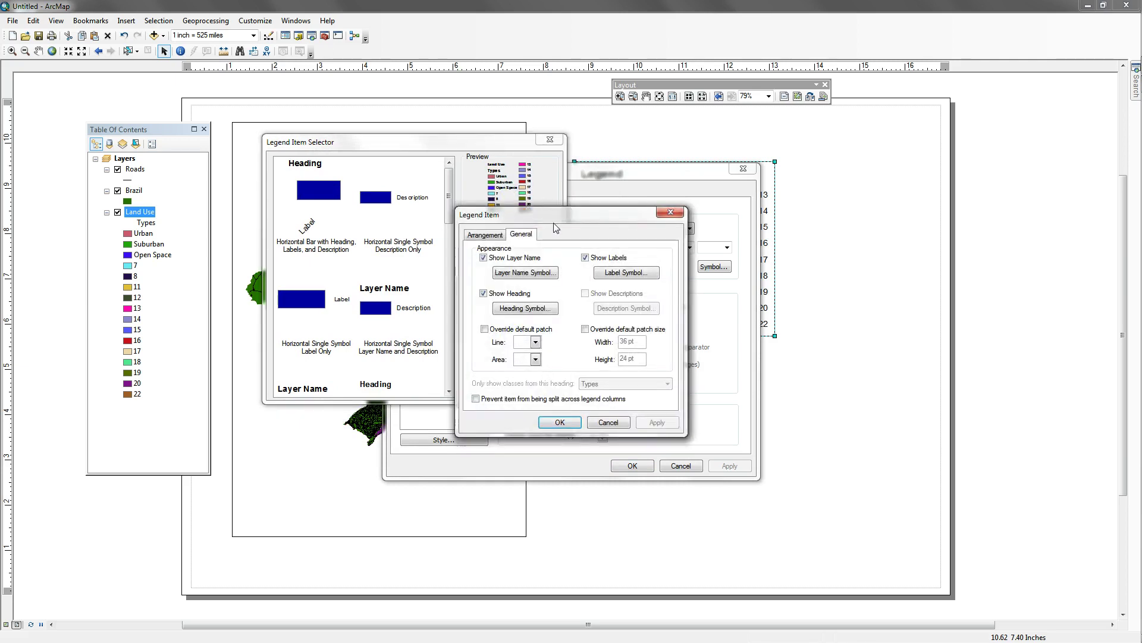
left_click_drag(557, 215, 365, 250)
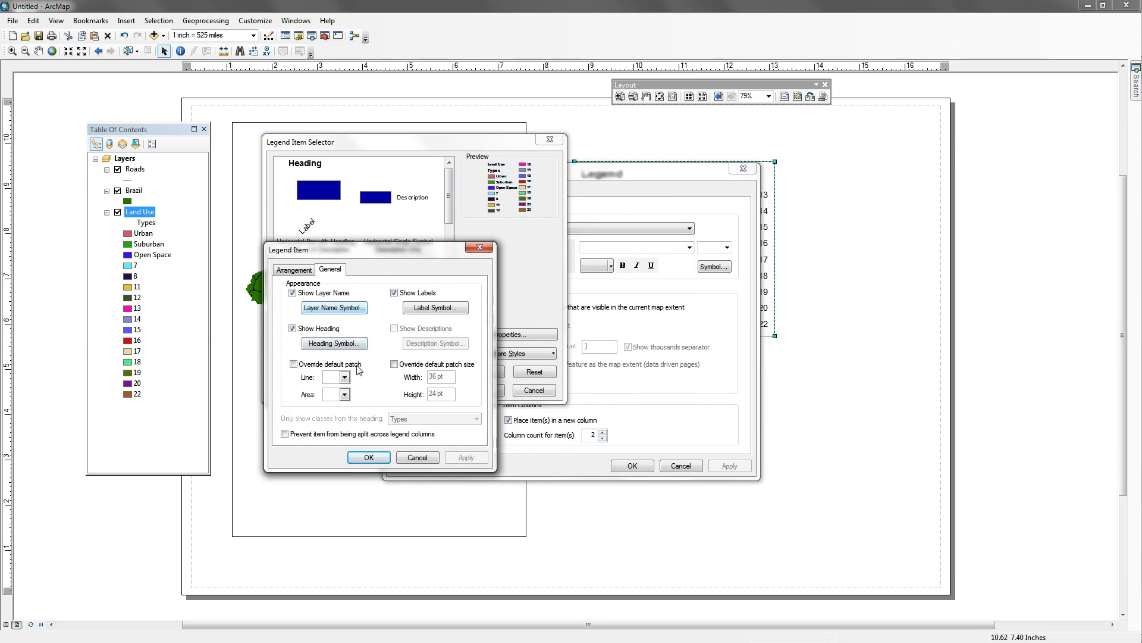
Set the Types heading font size to 36 pt and confirm the item dialogs.
left_click(353, 344)
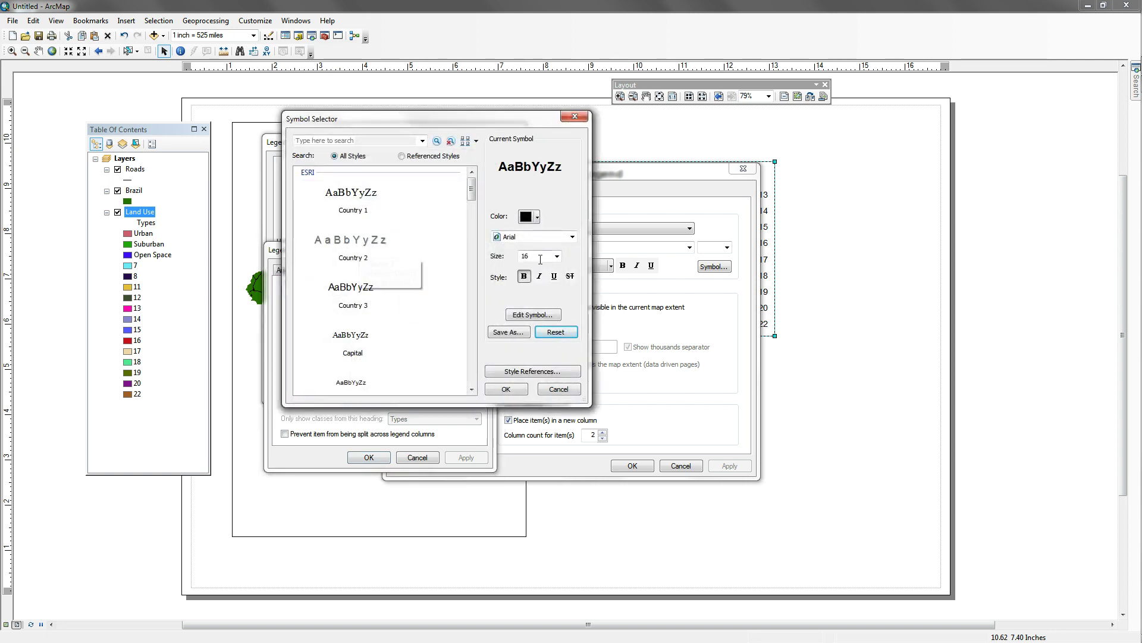
left_click(558, 256)
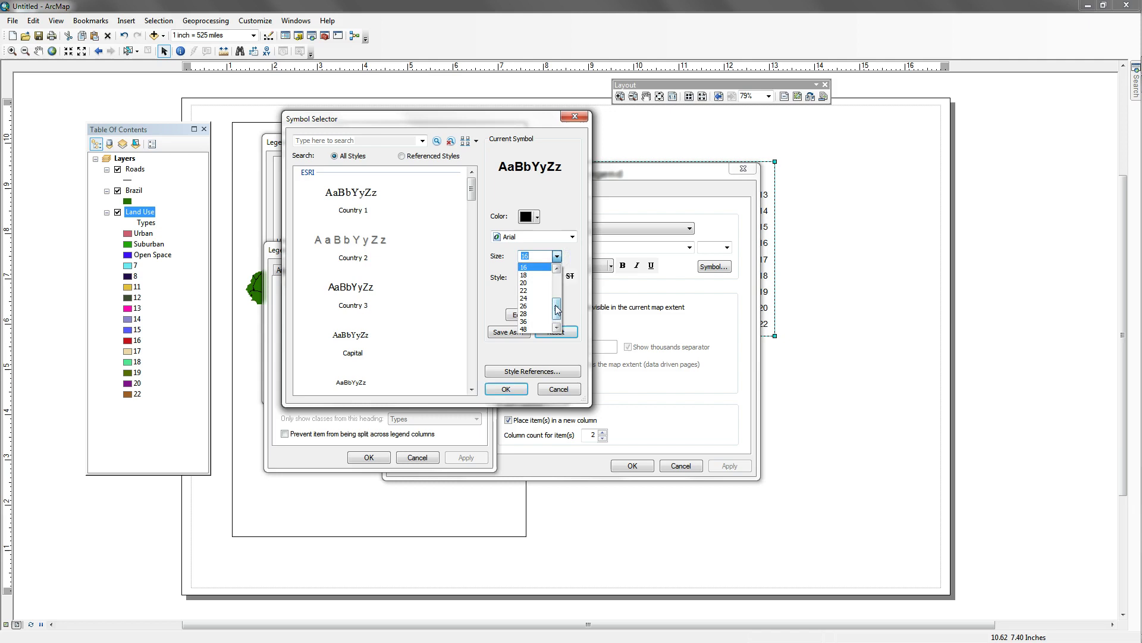
scroll(538, 307, "down", 1)
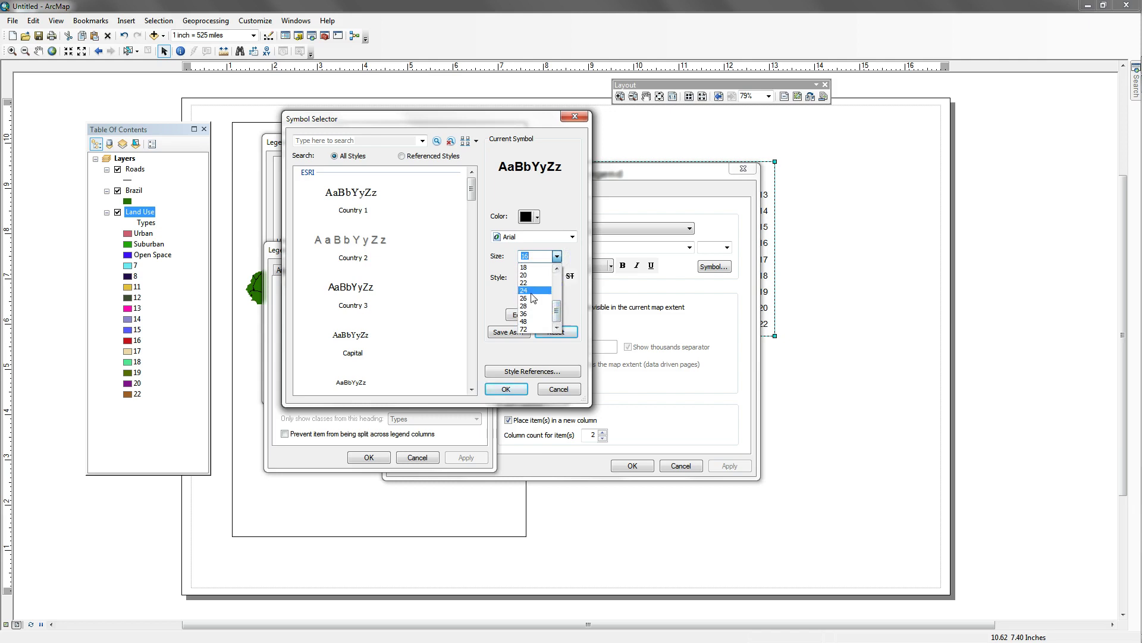
left_click(532, 298)
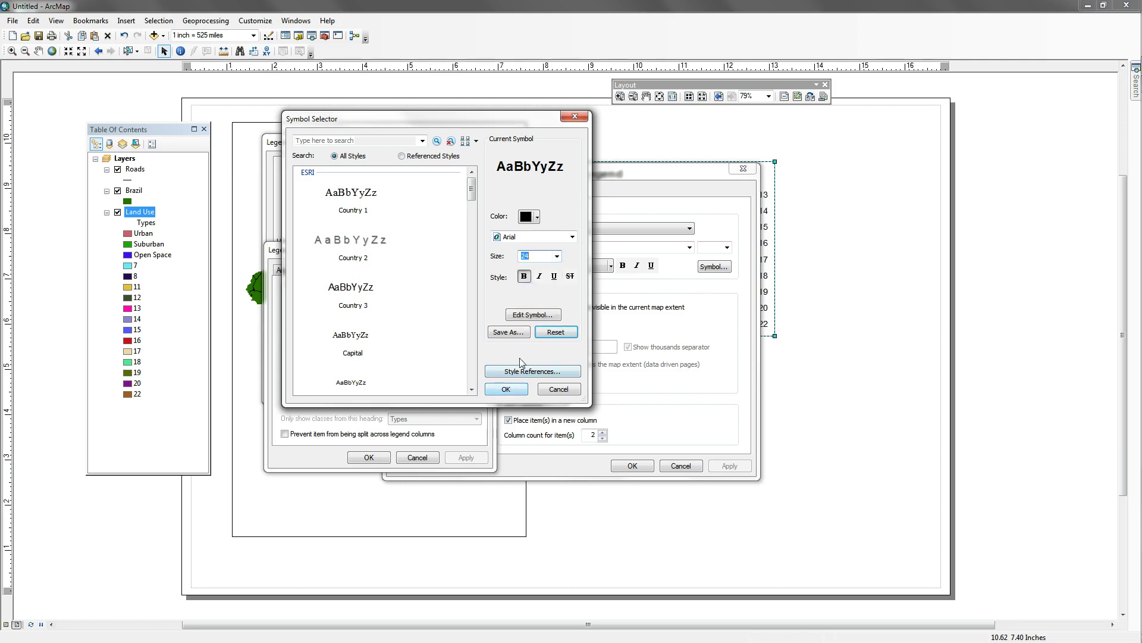
left_click(556, 257)
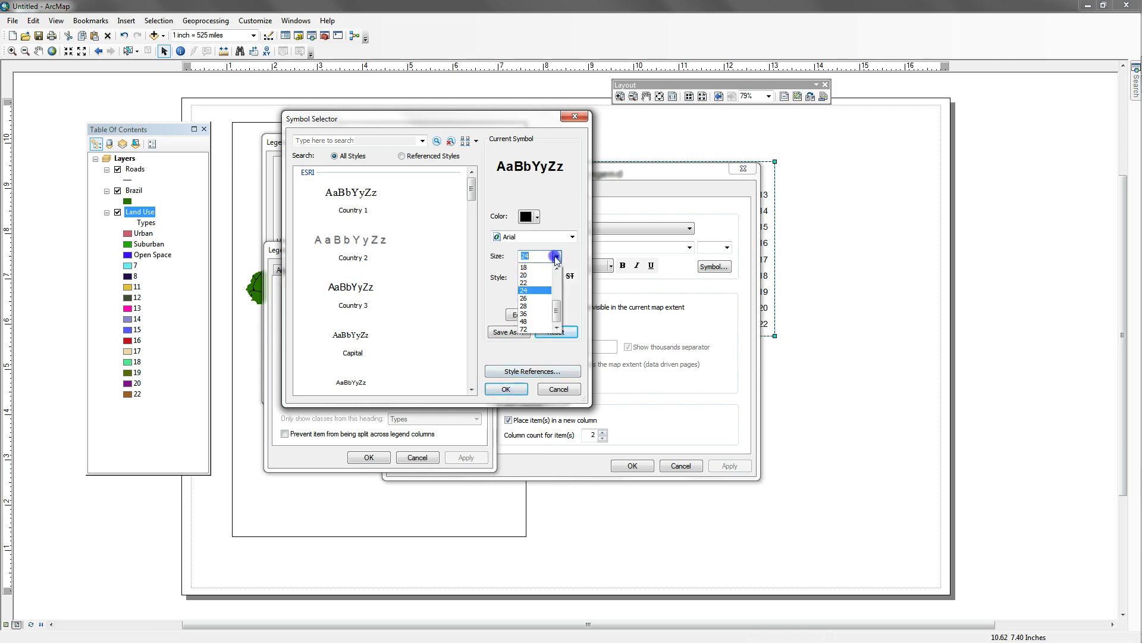
left_click(533, 317)
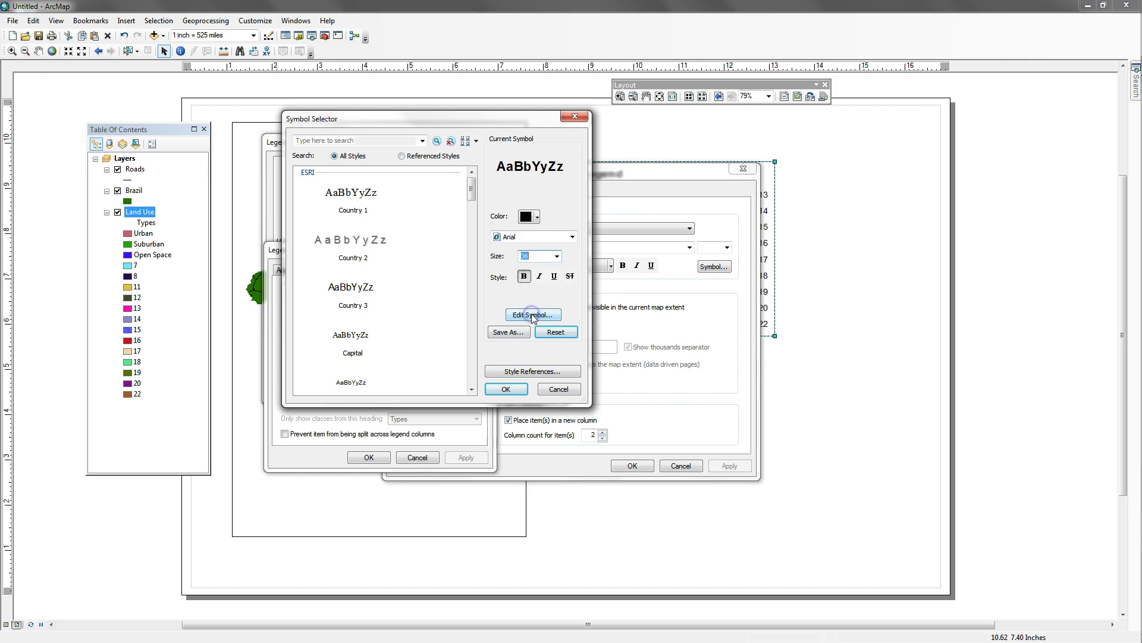
left_click(515, 391)
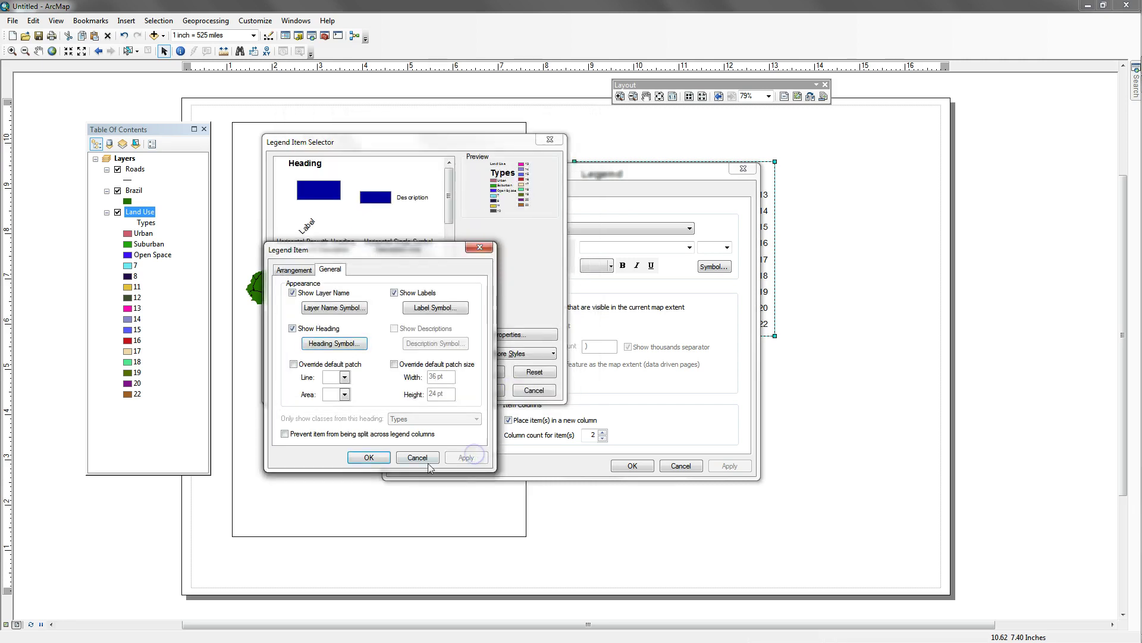
left_click(369, 458)
left_click(483, 390)
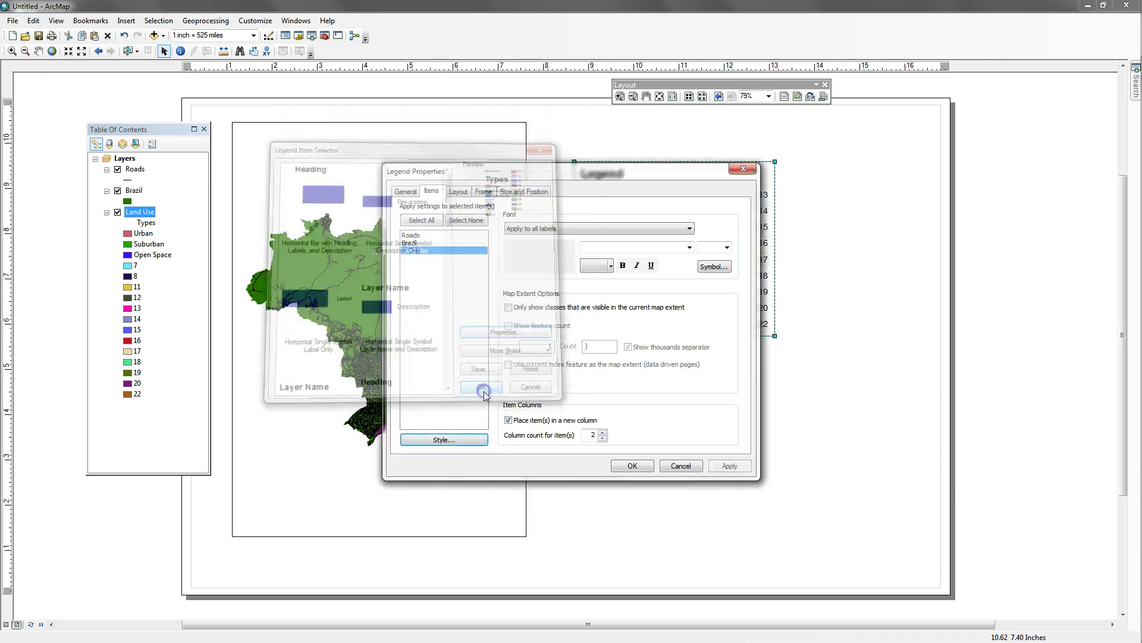
left_click_drag(659, 174, 494, 175)
Apply the 36 pt heading, then reduce the Types heading font to 12 pt.
left_click(568, 471)
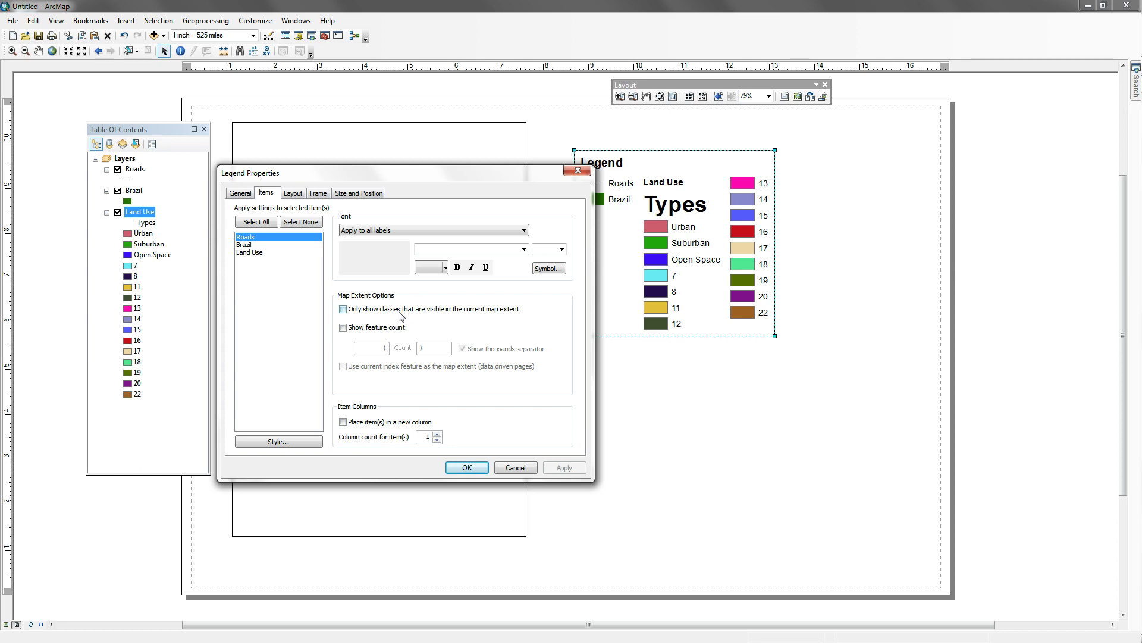
left_click(249, 252)
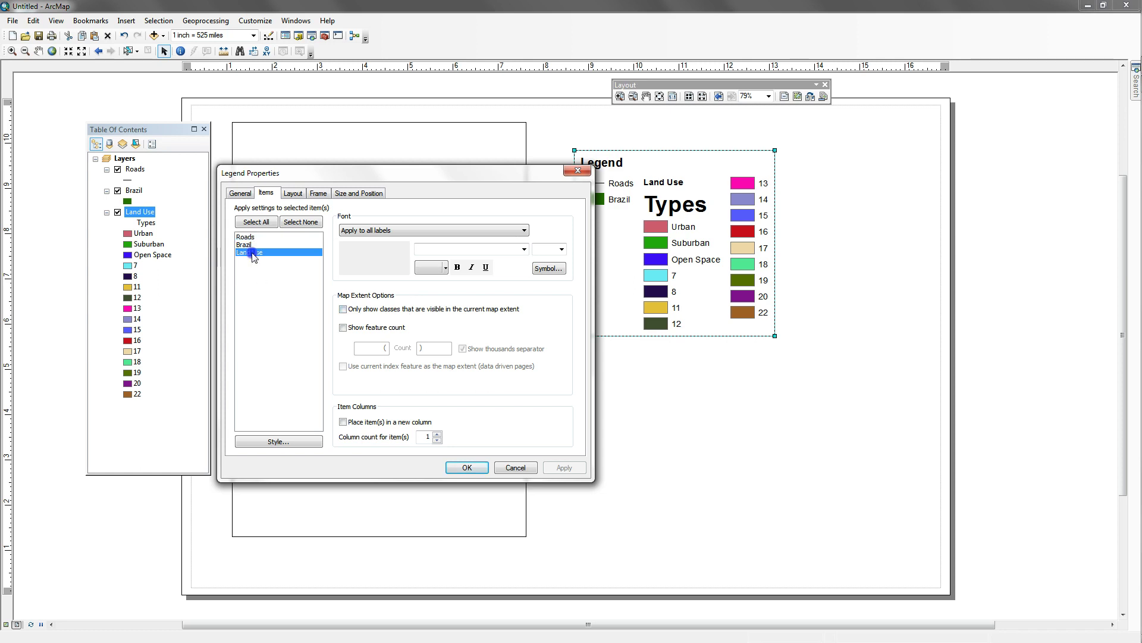
left_click(285, 442)
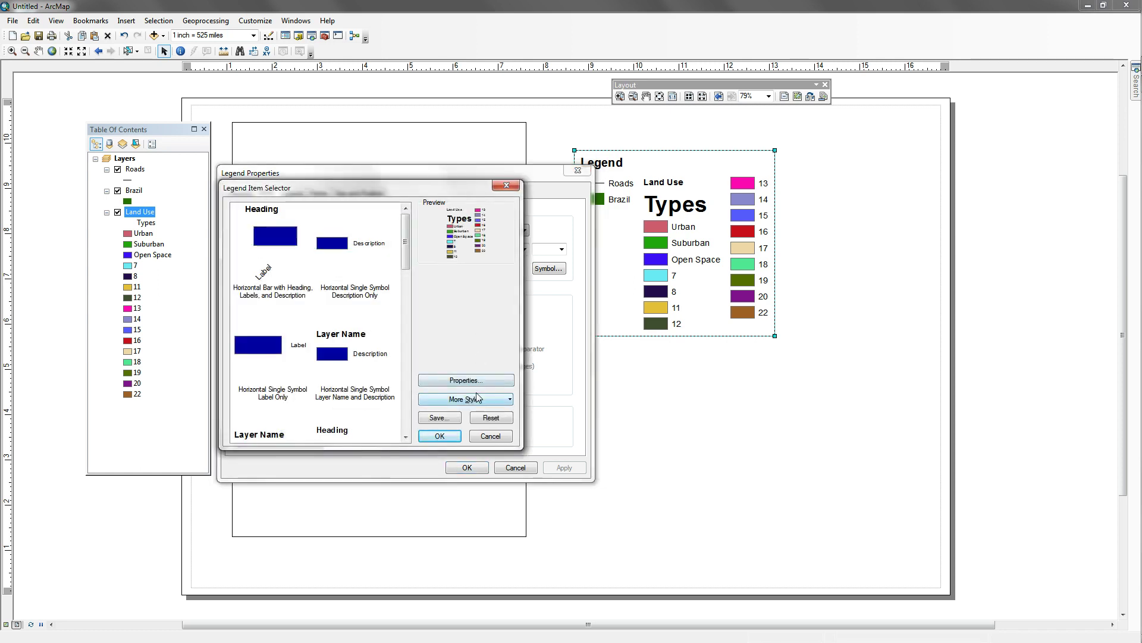
left_click(476, 381)
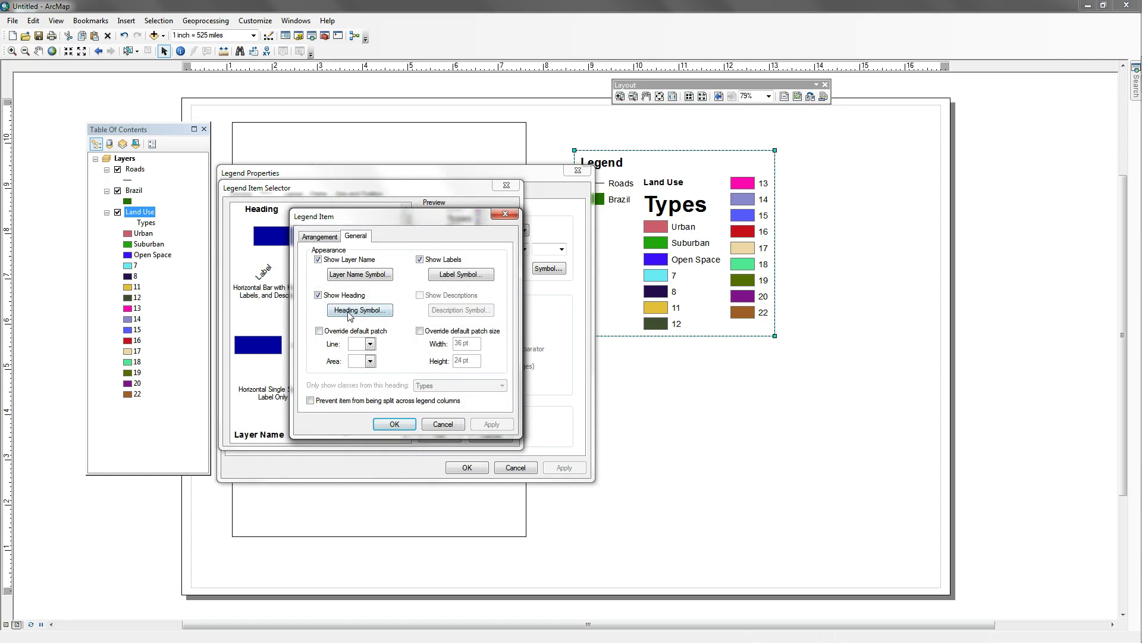
left_click(350, 311)
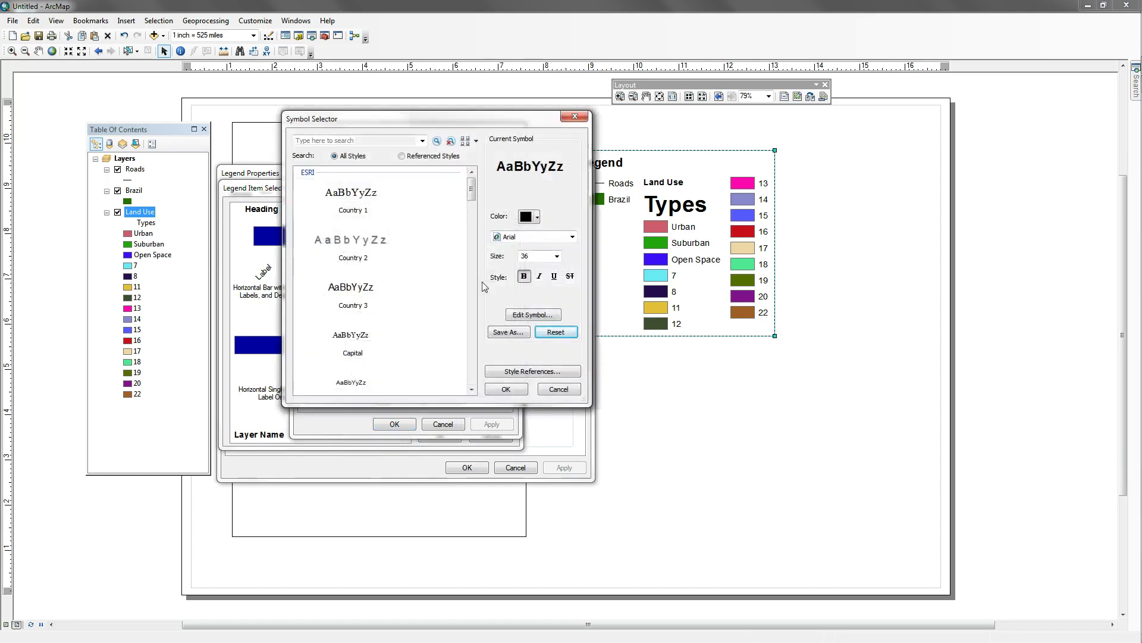
left_click(557, 255)
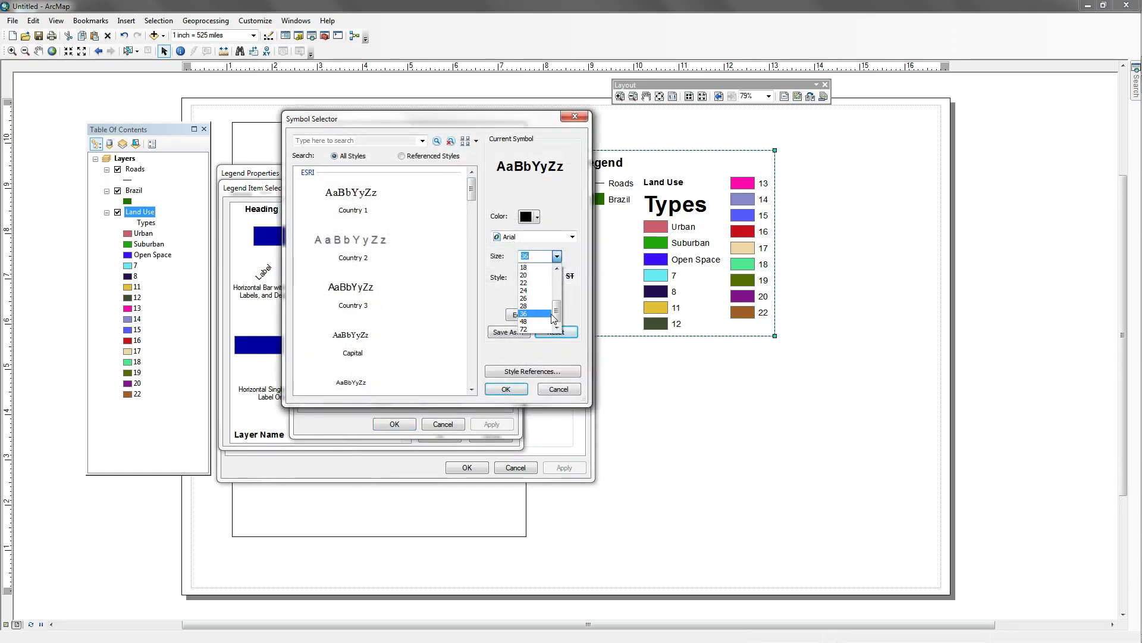
left_click(557, 294)
left_click_drag(557, 297, 557, 275)
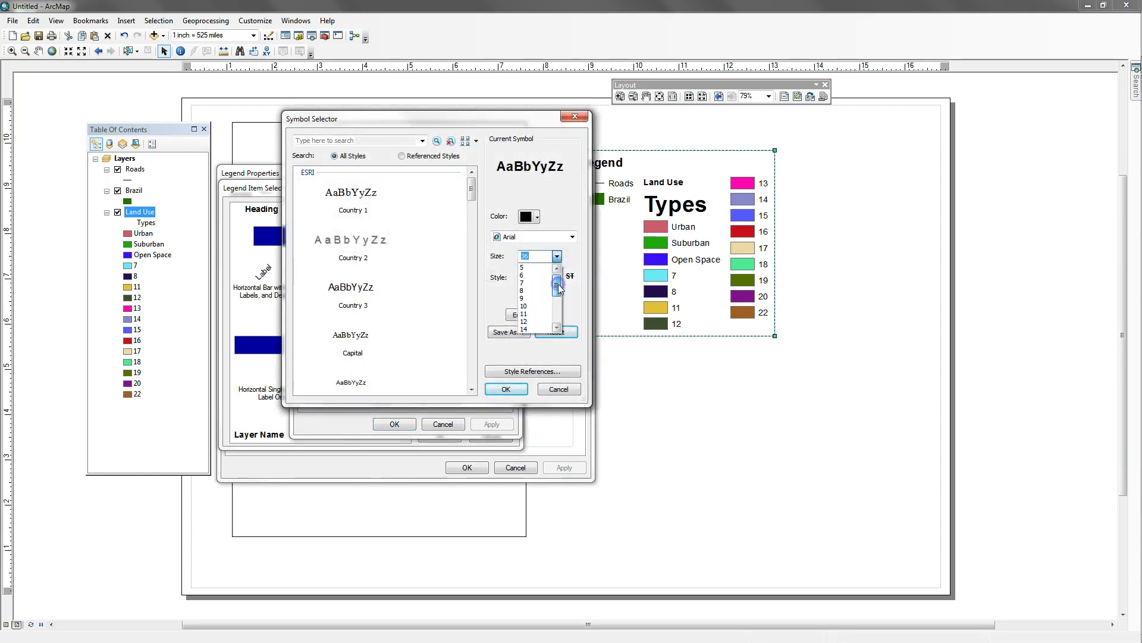
left_click(528, 322)
left_click(517, 389)
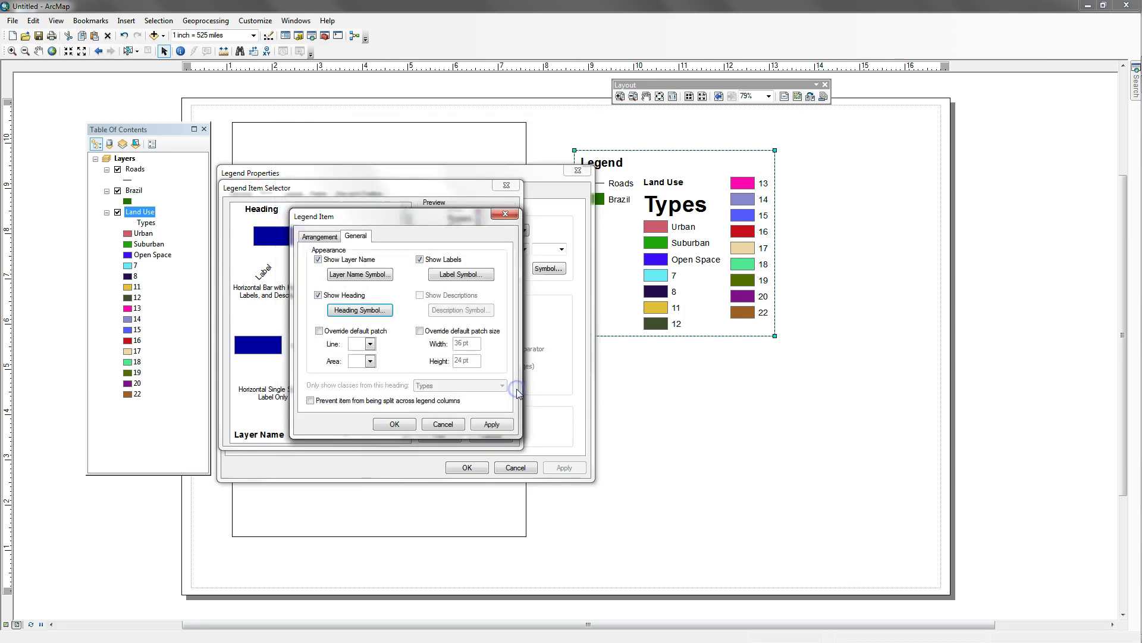
Enlarge the Land Use layer-name title to 24 pt, apply, and close Legend Properties.
left_click(369, 275)
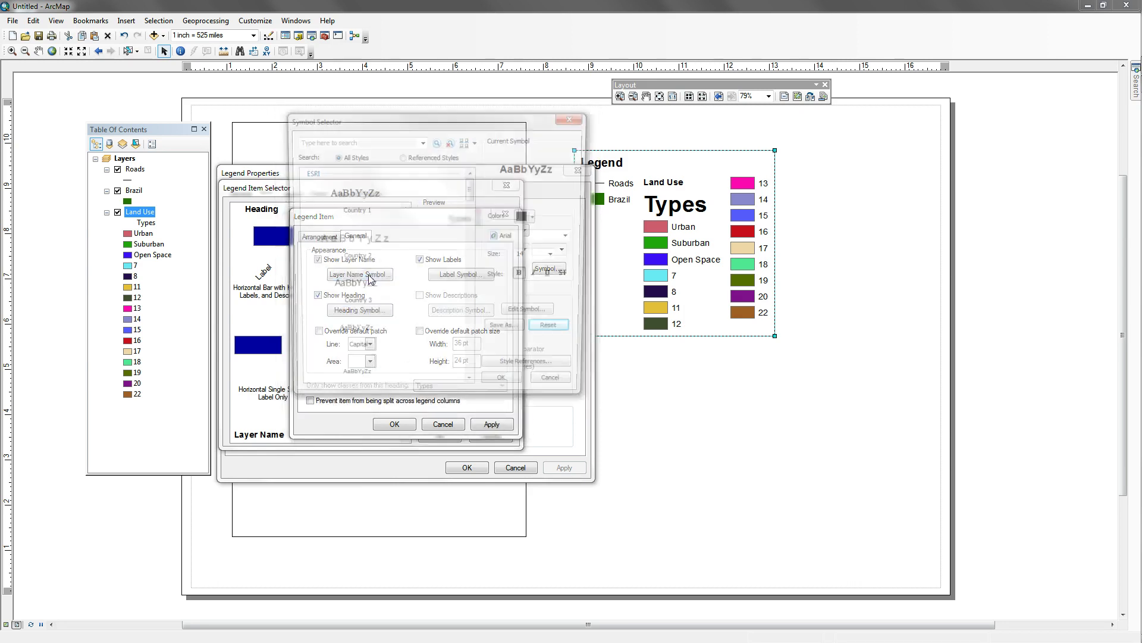
left_click(557, 255)
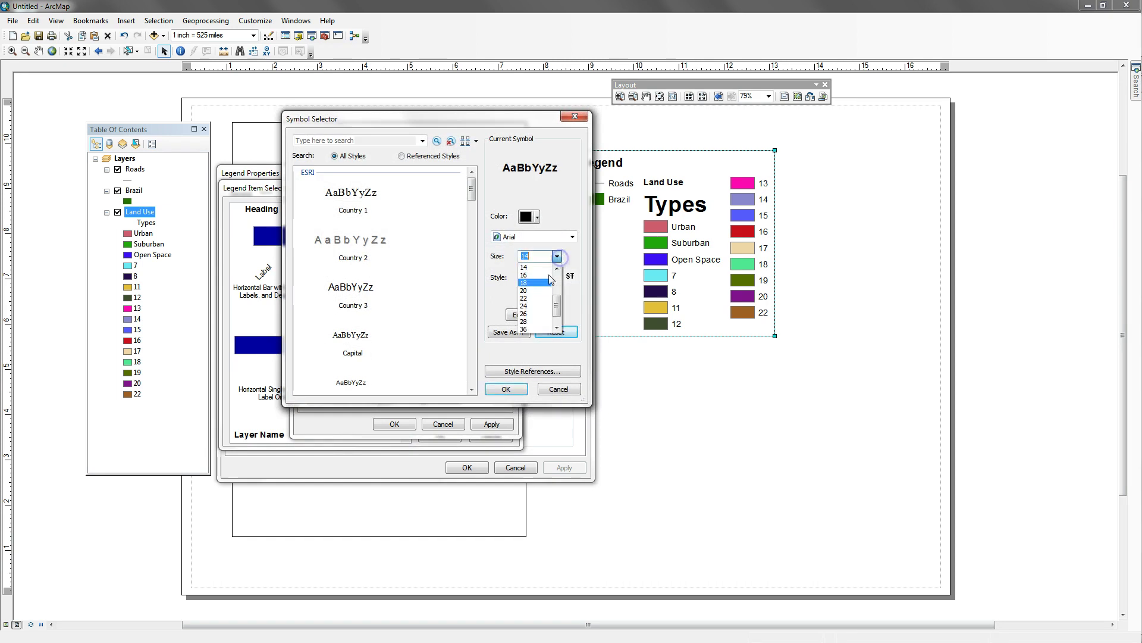
left_click(531, 306)
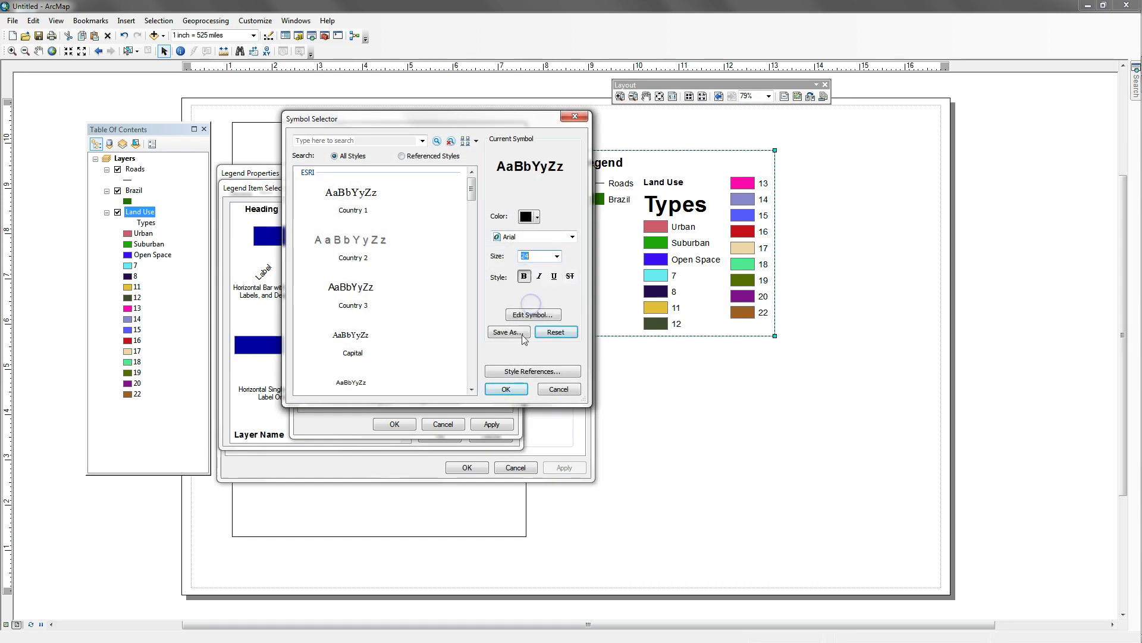
left_click(509, 391)
left_click(491, 423)
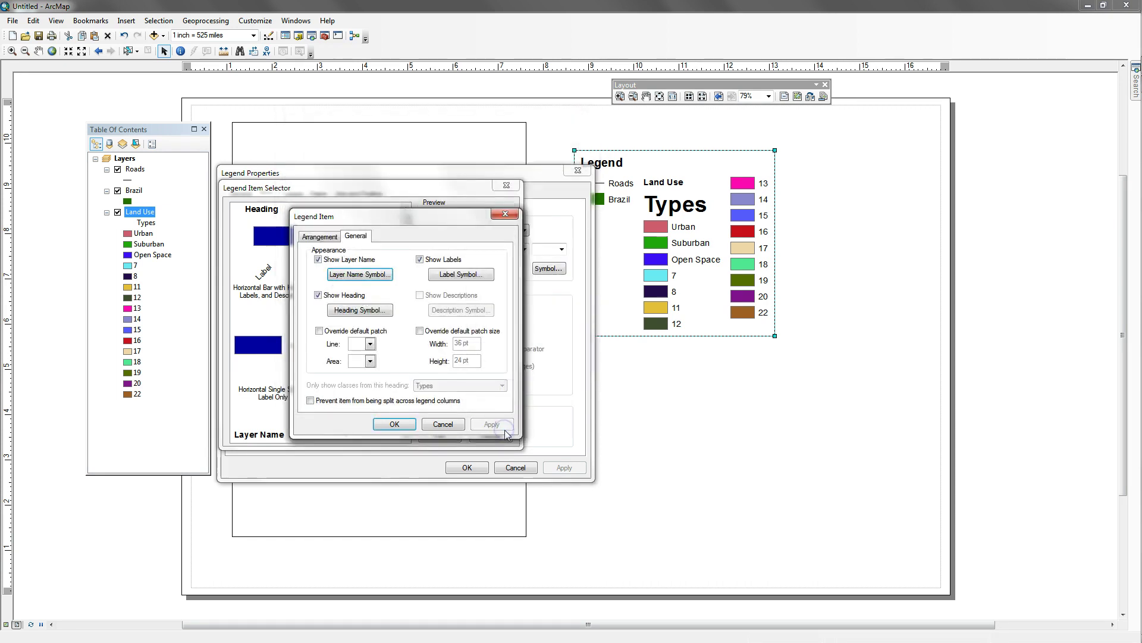
left_click(395, 423)
left_click(442, 436)
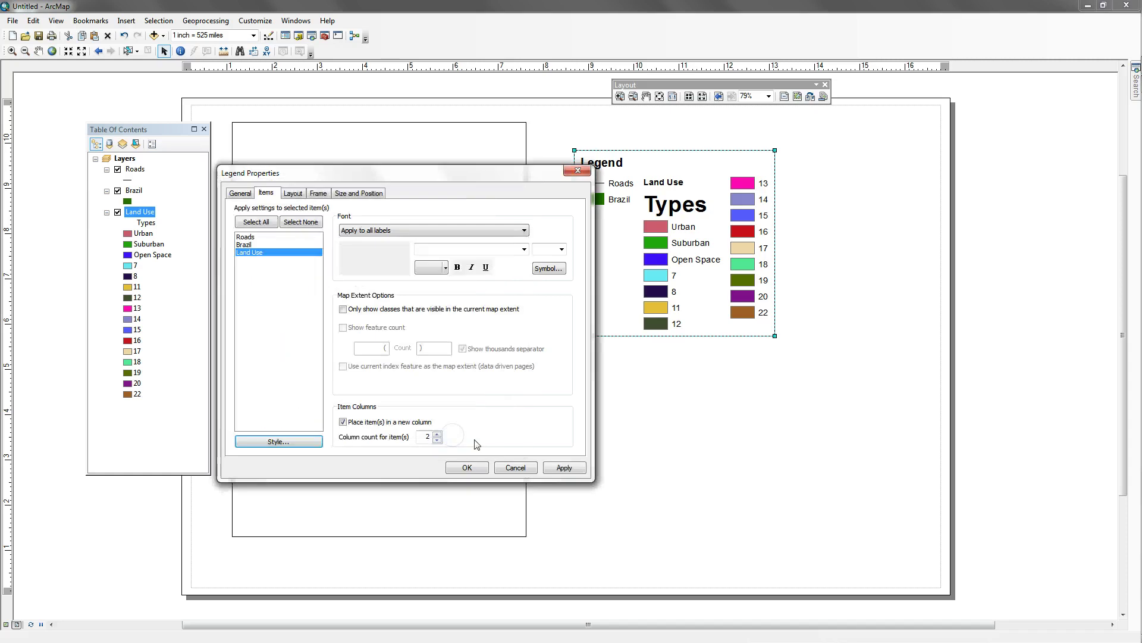
left_click(548, 470)
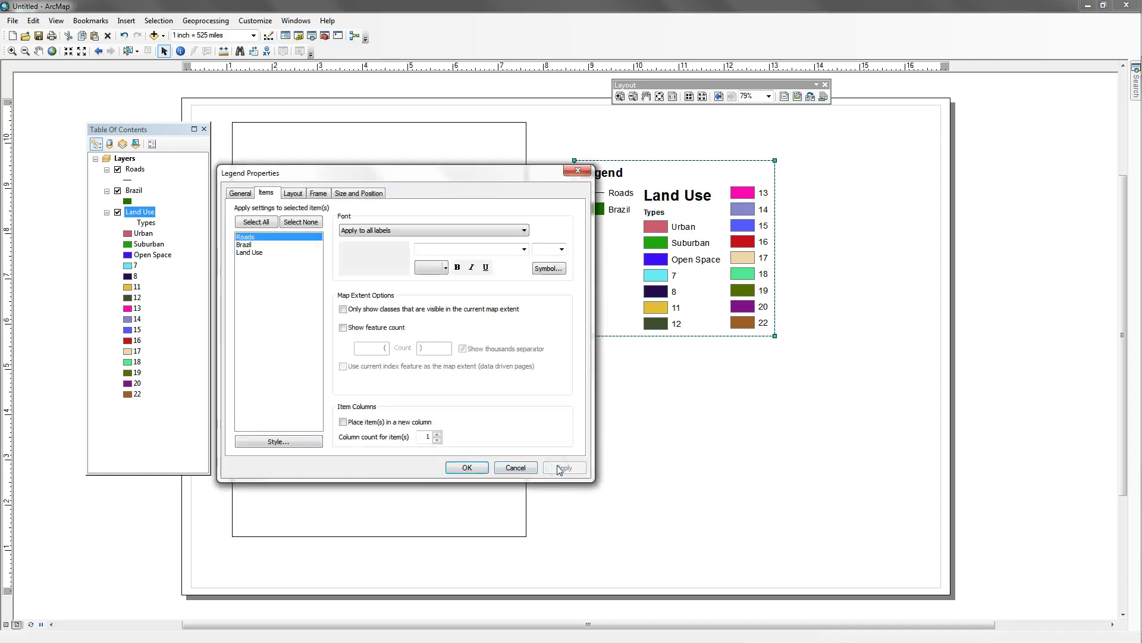
left_click(467, 467)
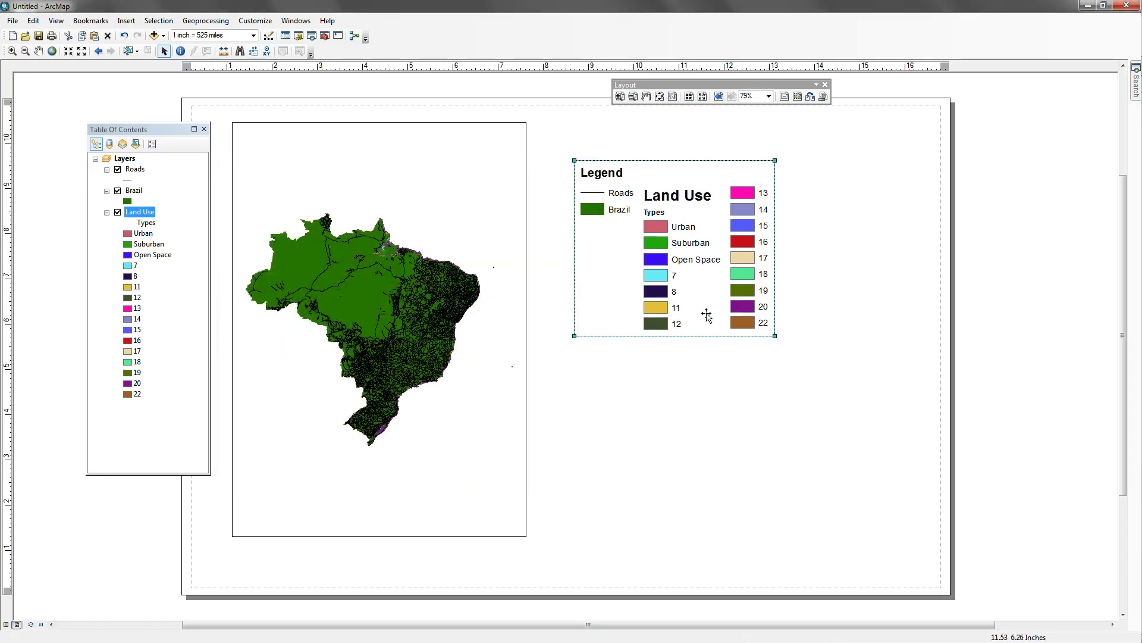
Drag the legend up-left and scale it to 80% width under Size and Position.
left_click_drag(666, 265, 632, 230)
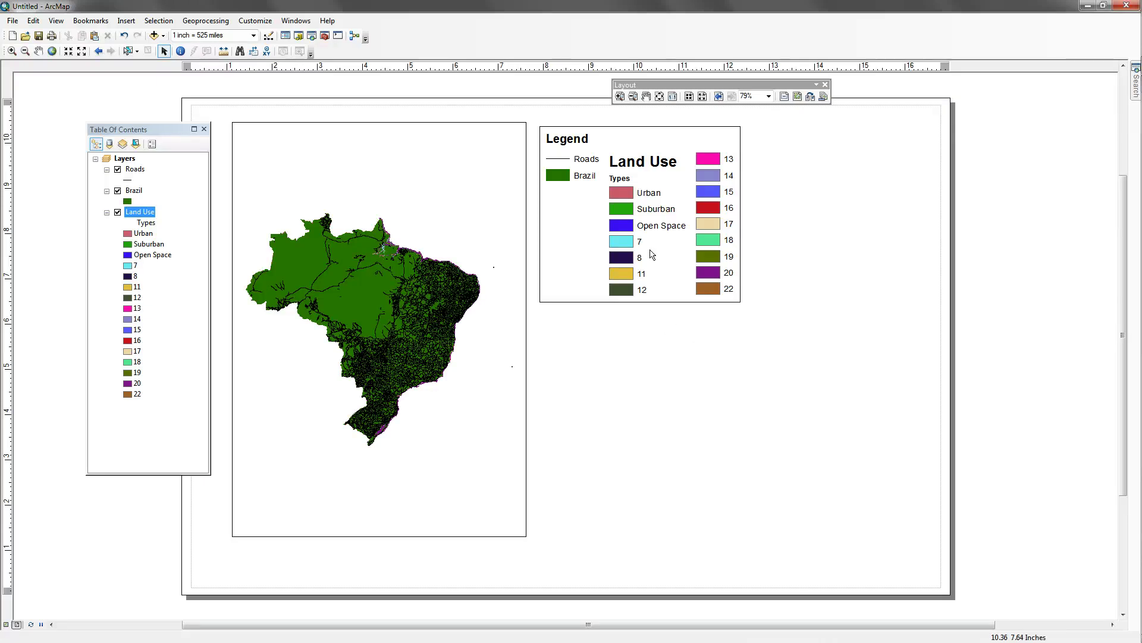
right_click(633, 231)
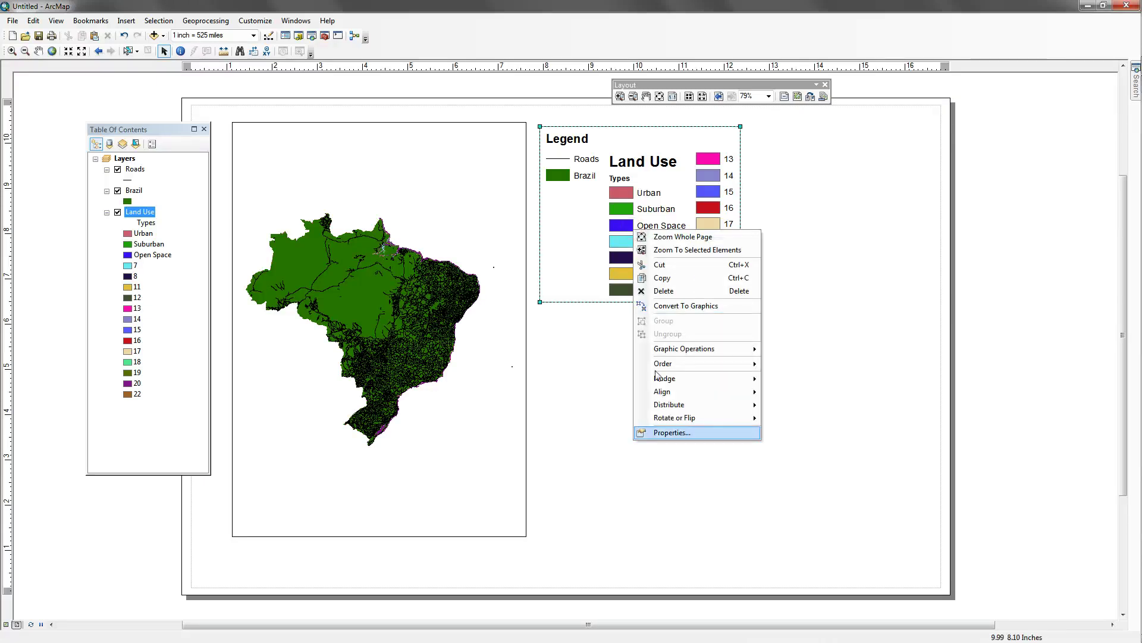
left_click(659, 432)
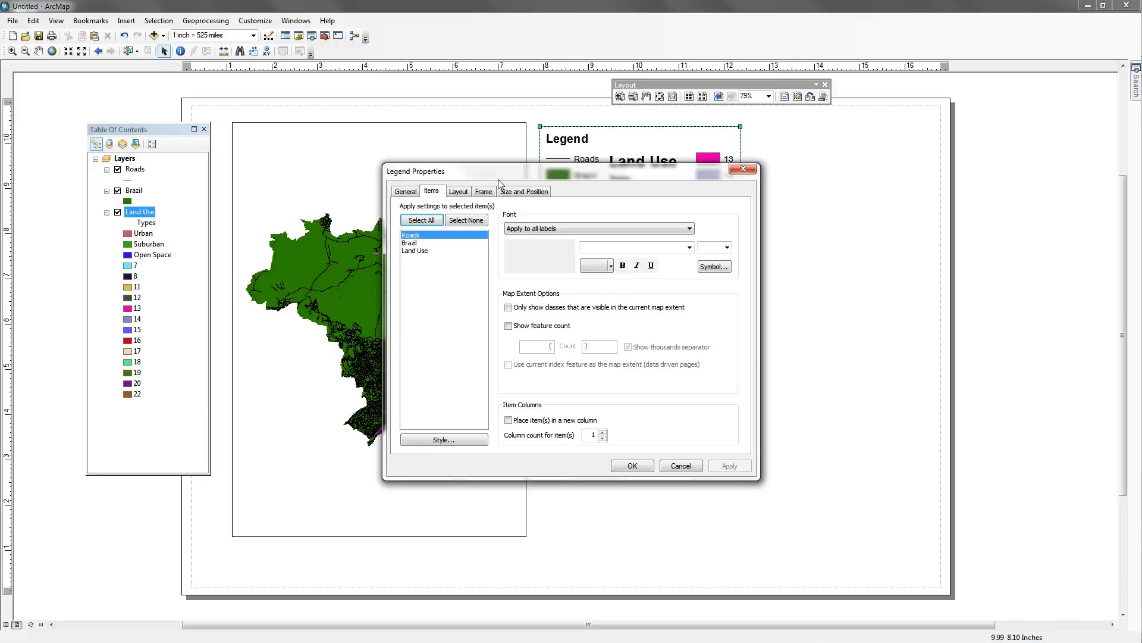
left_click(519, 191)
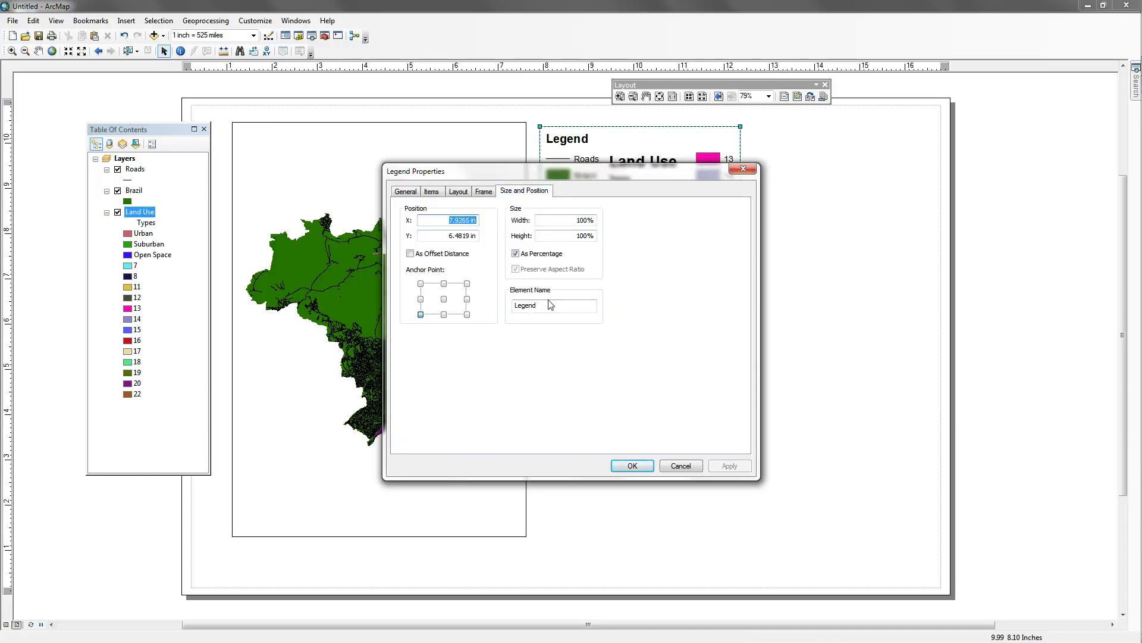
left_click(577, 220)
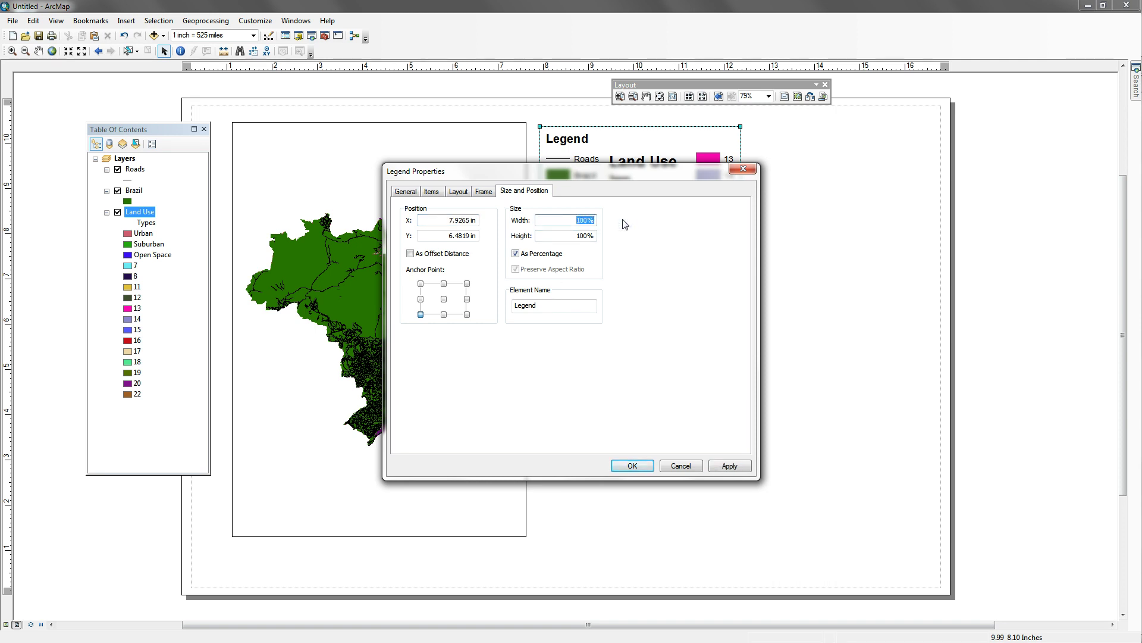
type("80")
left_click(729, 469)
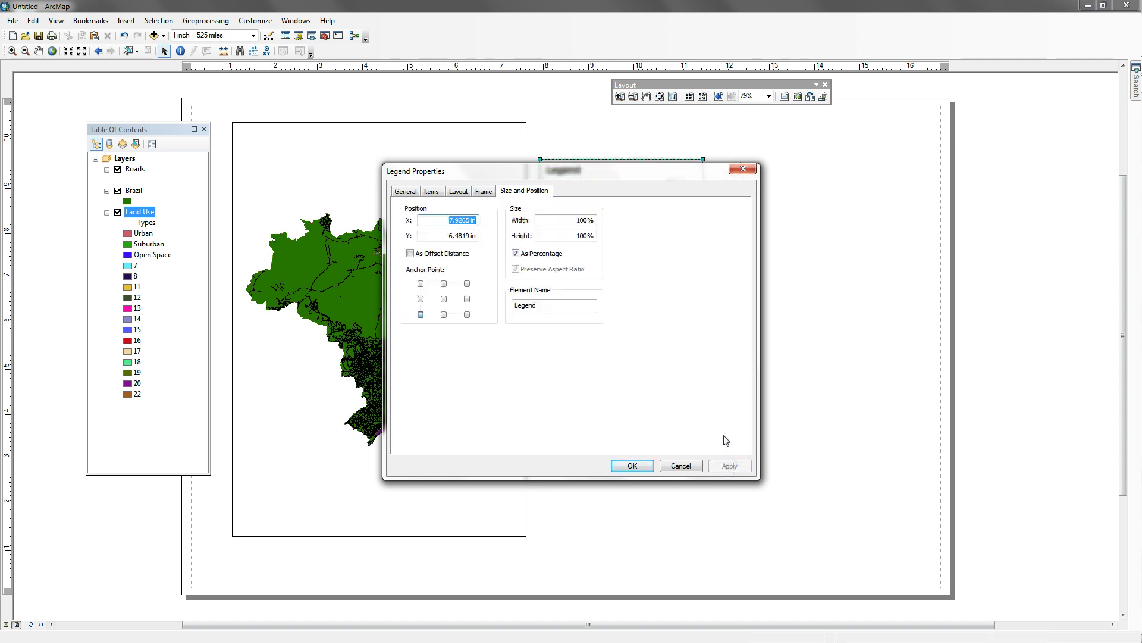
left_click_drag(646, 172, 641, 388)
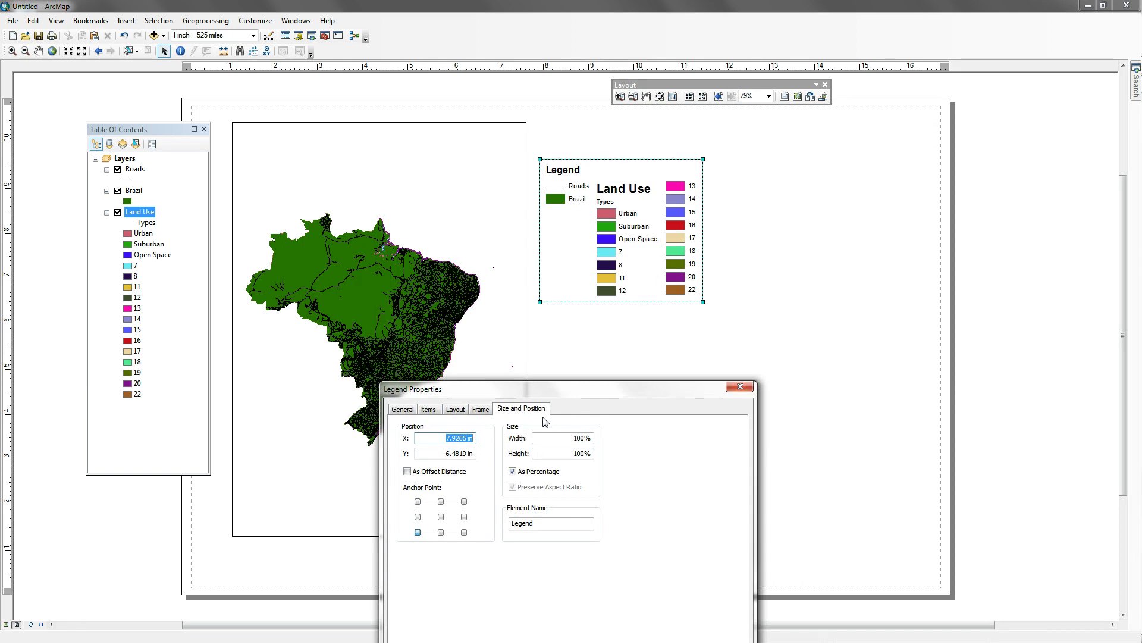
Review the Frame, Layout and Items tabs, then cancel Legend Properties.
left_click(483, 411)
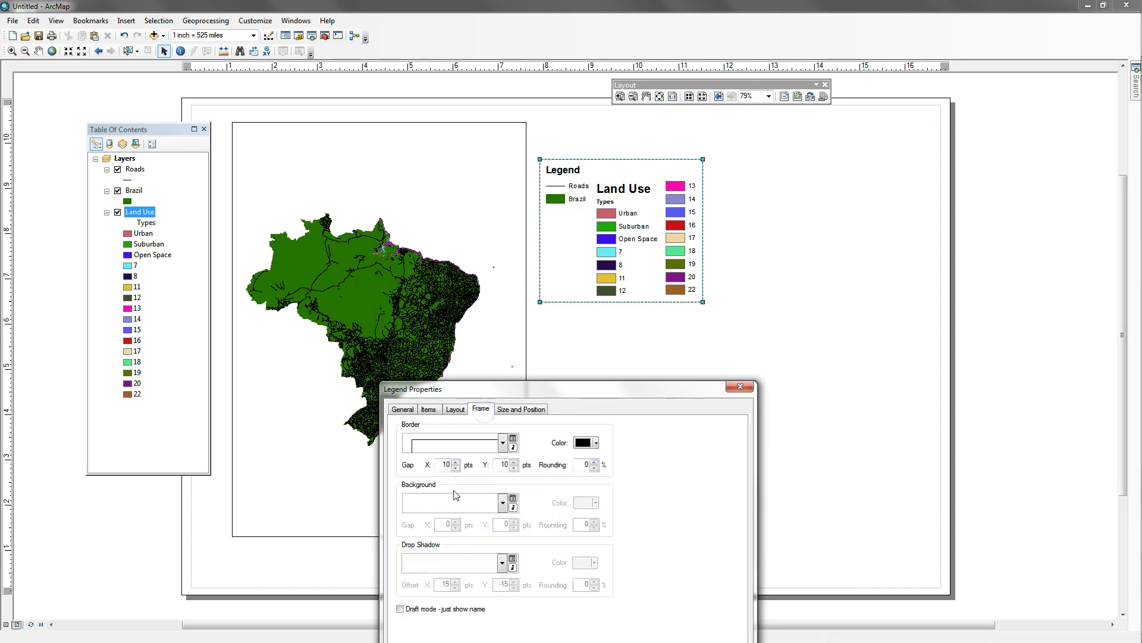
left_click(457, 410)
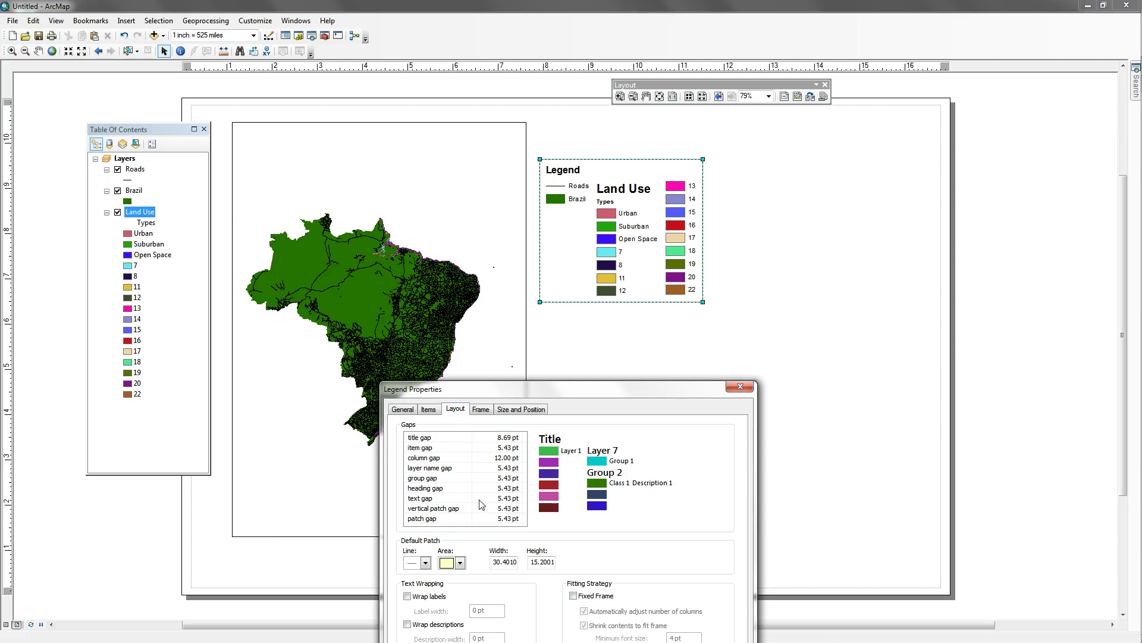
left_click(428, 409)
left_click_drag(471, 392, 293, 91)
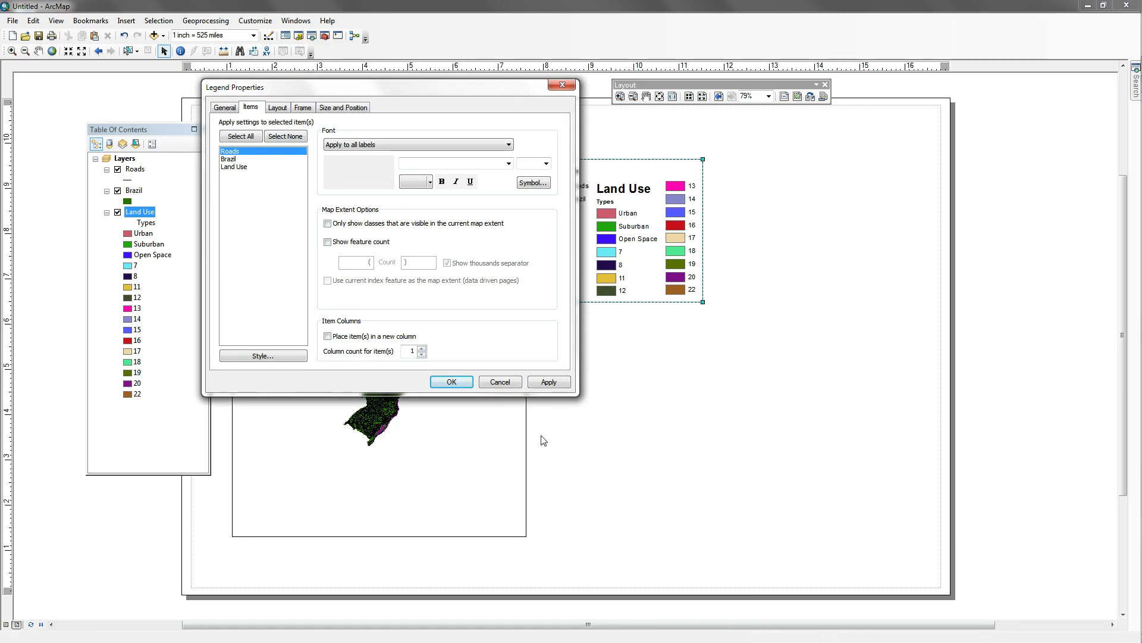
left_click(500, 382)
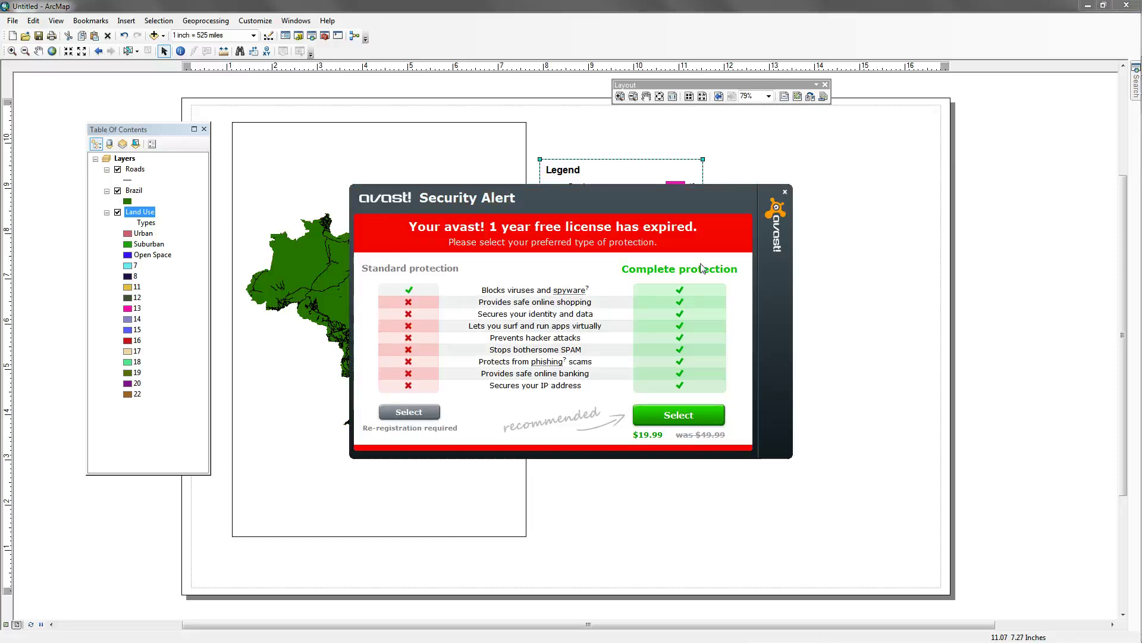
left_click(786, 192)
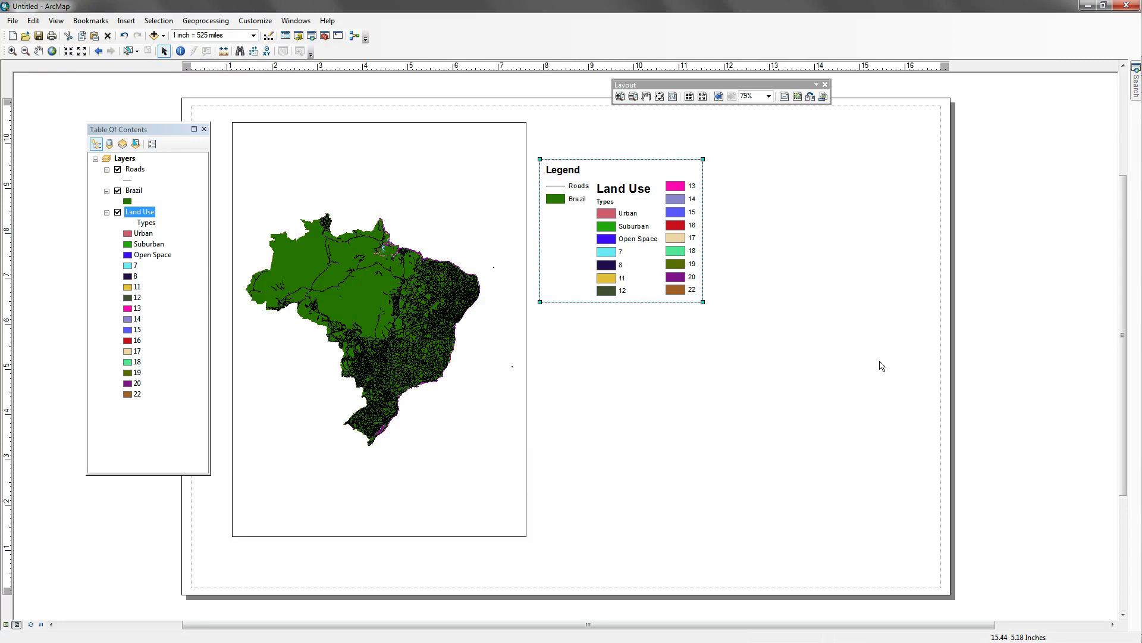